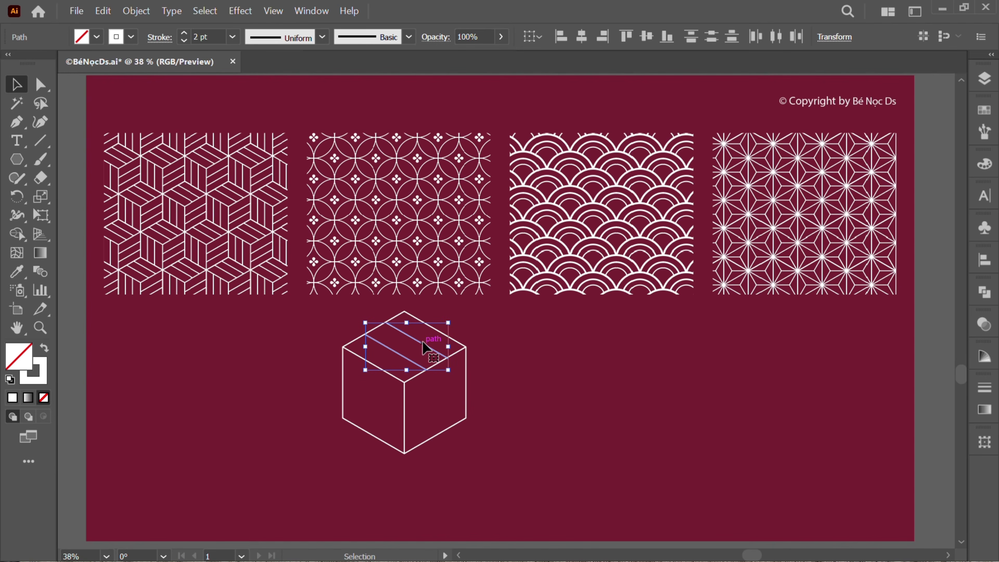
# Copy the top face's two parallel lines onto the cube's left and right faces, rotated to match each face
pyautogui.click(484, 368)
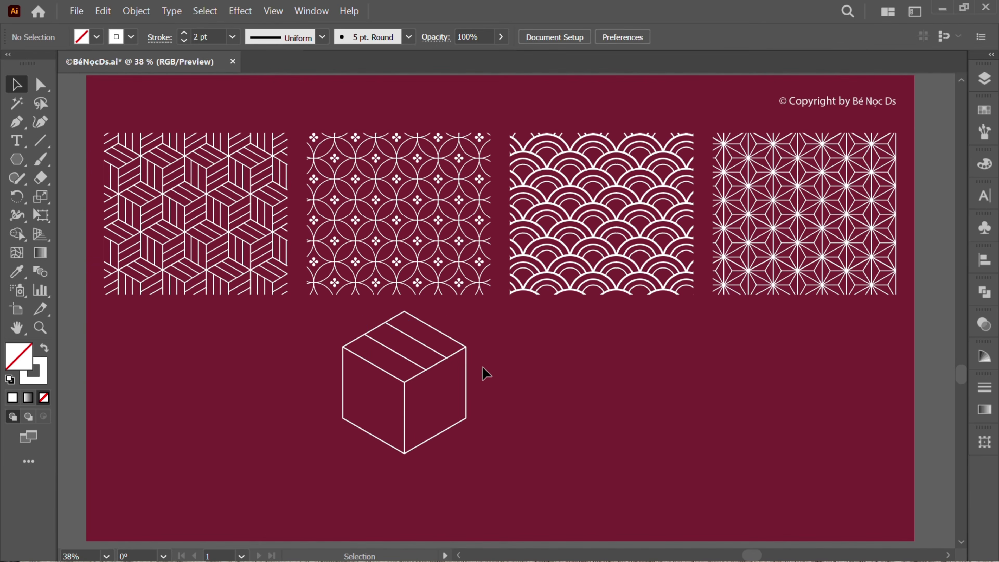
pyautogui.moveTo(401, 358); pyautogui.dragTo(380, 390)
pyautogui.moveTo(405, 430); pyautogui.dragTo(368, 348)
pyautogui.moveTo(378, 412); pyautogui.dragTo(384, 409)
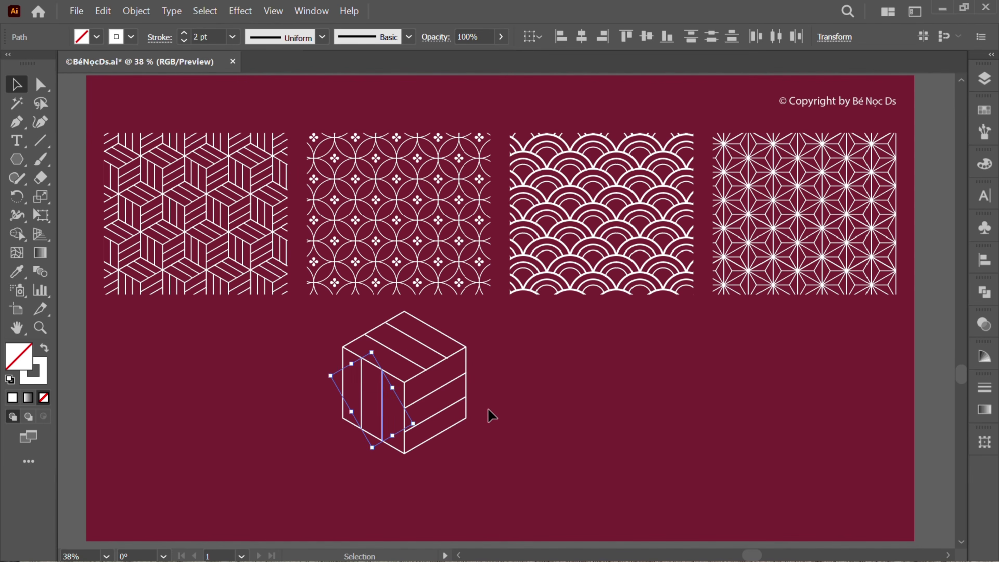
pyautogui.click(504, 407)
# Set the whole cube's stroke weight to 3 pt and expand its fill and stroke into shapes
pyautogui.moveTo(306, 333); pyautogui.dragTo(307, 333)
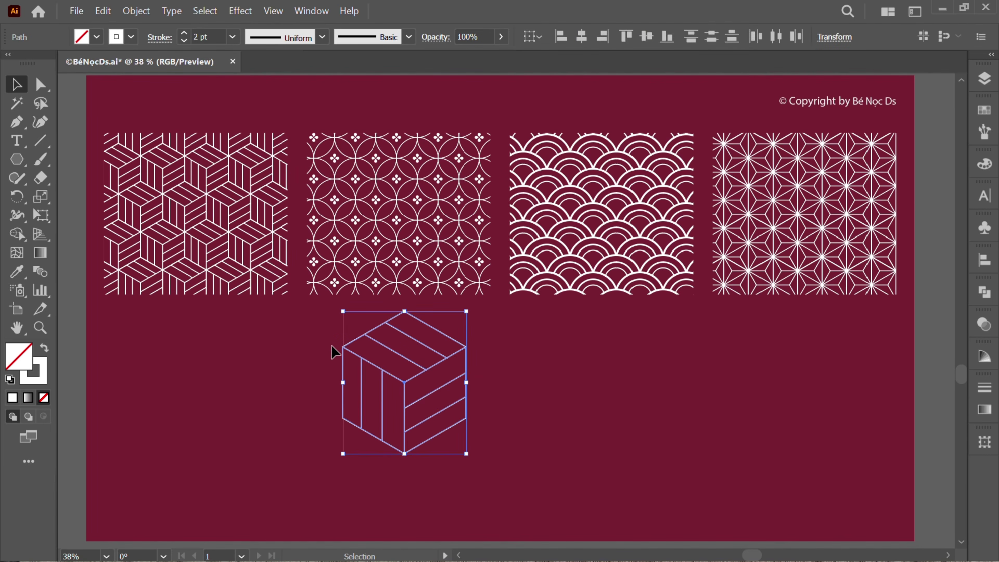
pyautogui.click(184, 34)
pyautogui.click(136, 11)
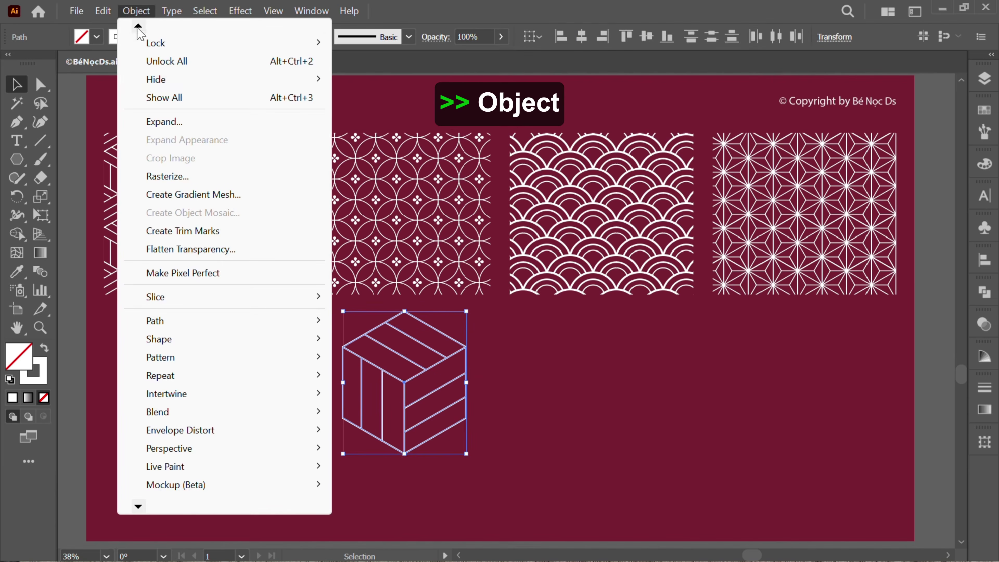
pyautogui.click(157, 123)
pyautogui.click(322, 311)
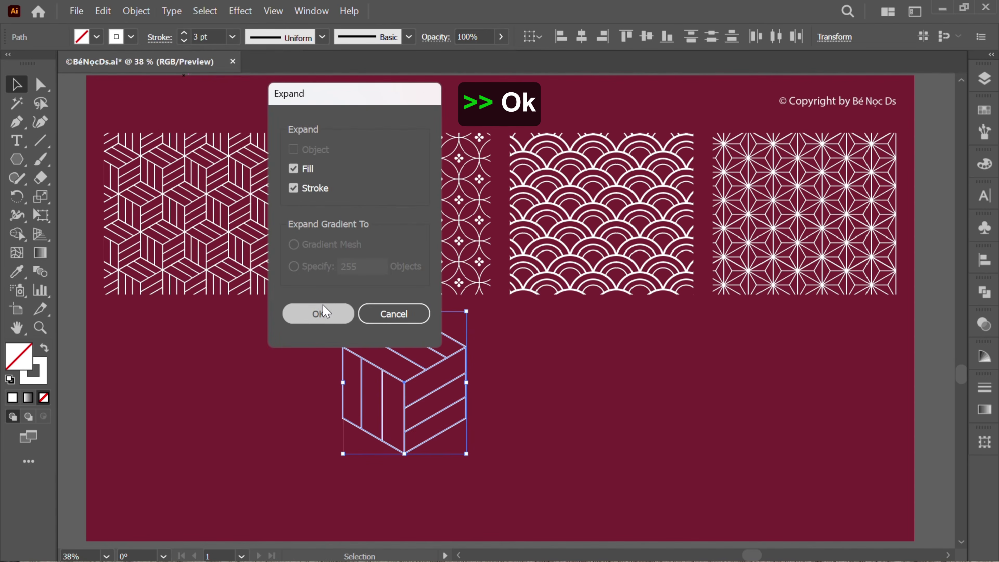
# Scale the cube down to a small motif beneath the first pattern square and make a pattern from it
pyautogui.moveTo(470, 458); pyautogui.dragTo(160, 374)
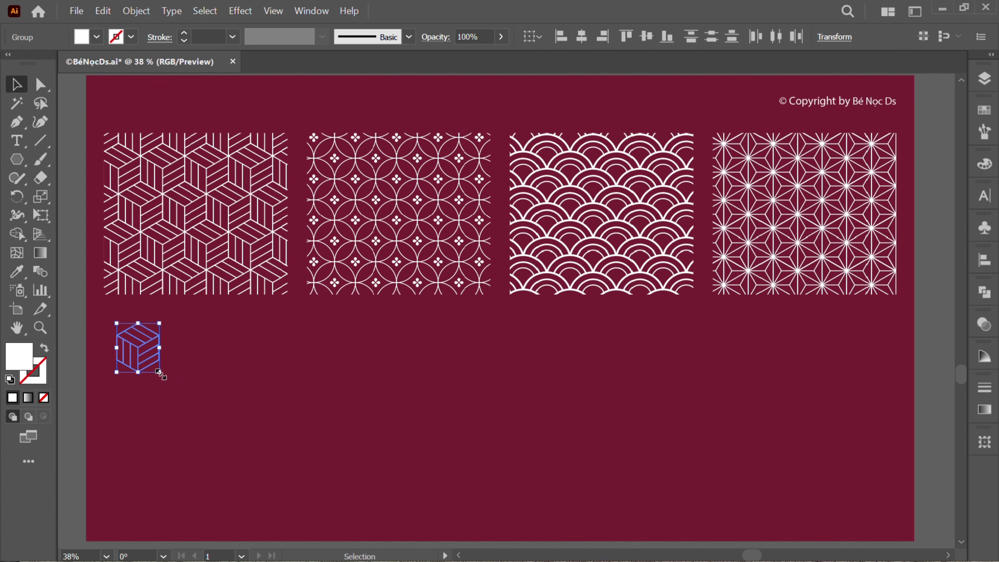
pyautogui.click(136, 11)
pyautogui.moveTo(163, 357)
pyautogui.click(372, 356)
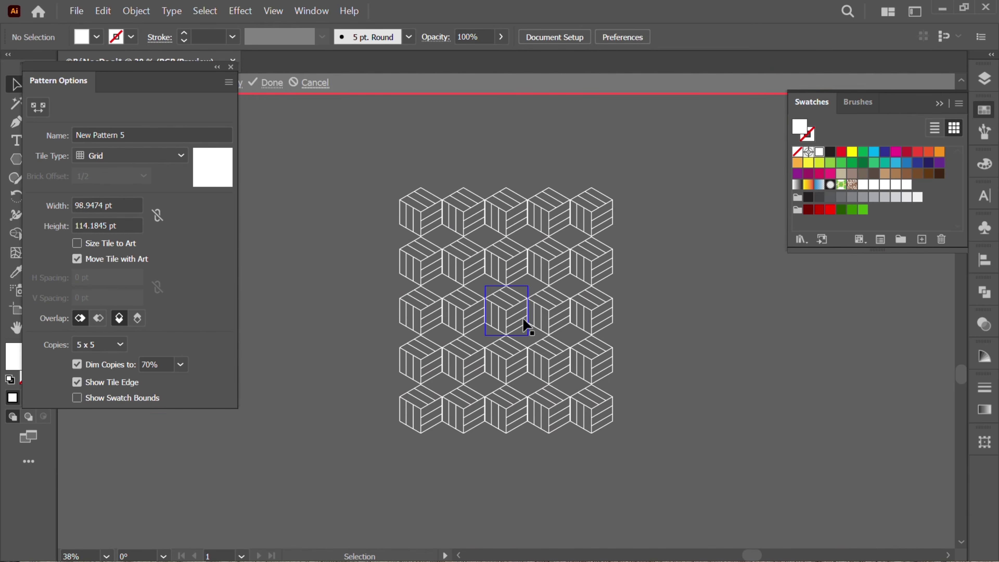
# Set the cube pattern's tile type to Brick by Row and its tile height to 84 pt
pyautogui.click(138, 162)
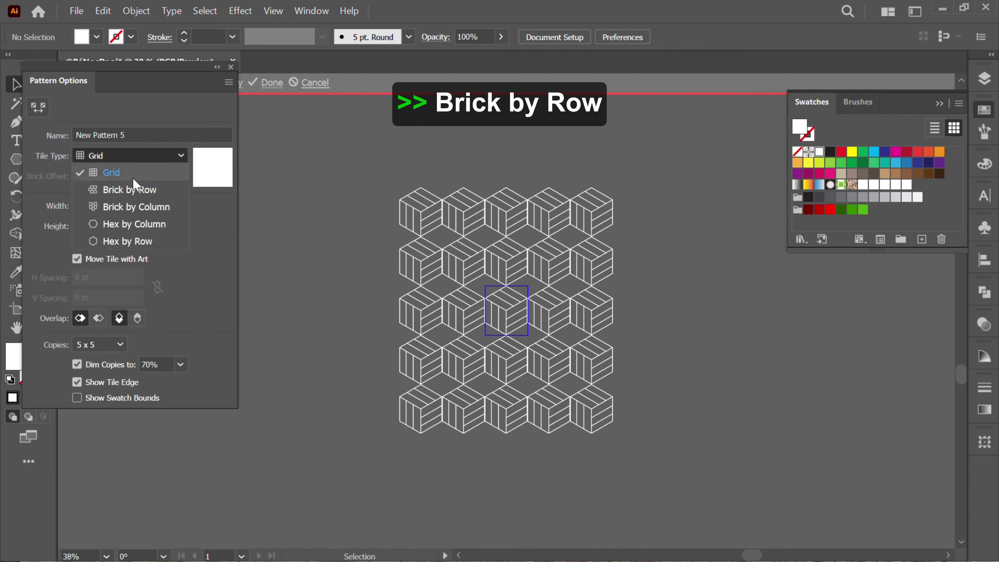
pyautogui.click(138, 188)
pyautogui.click(123, 225)
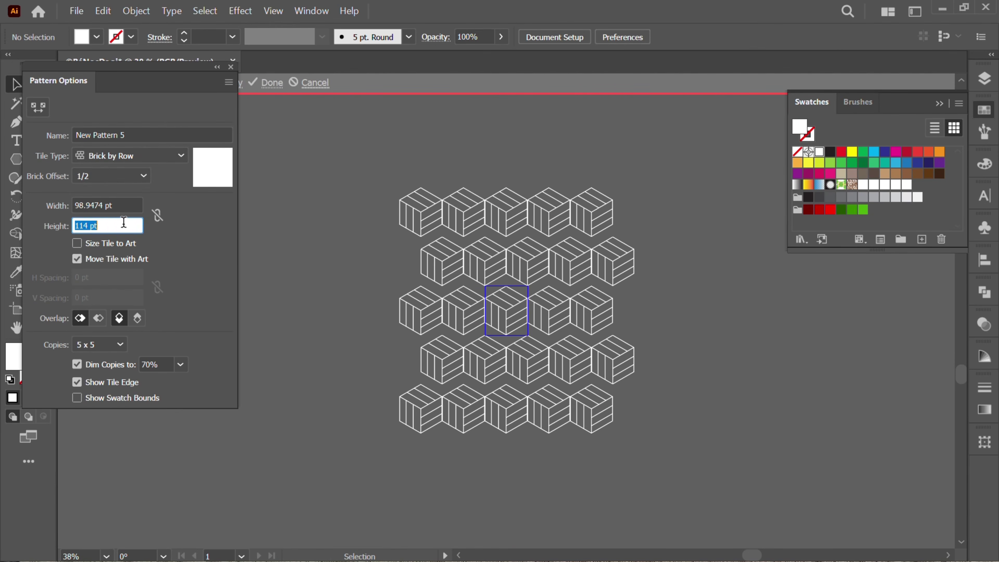
pyautogui.hotkey('shift', 'Down')
pyautogui.hotkey('shift', 'Down')
pyautogui.hotkey('shift', 'Down')
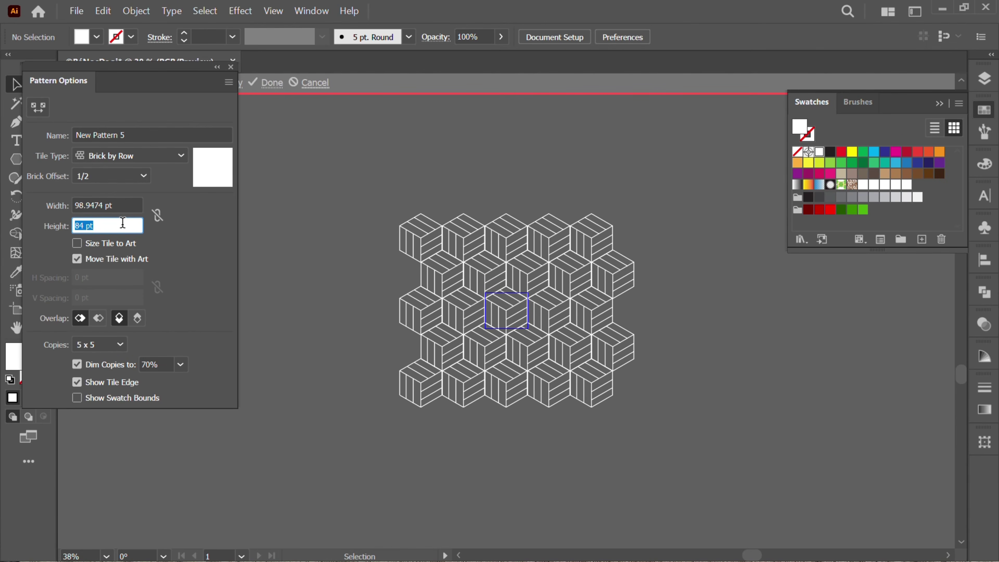
# Set the cube pattern's tile width to 98 pt
pyautogui.click(125, 202)
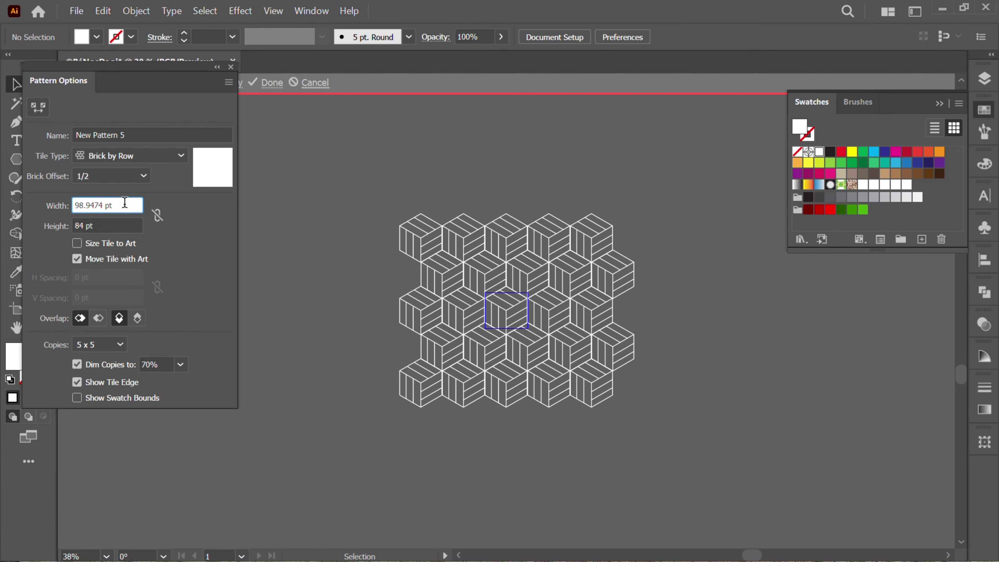
pyautogui.press('BackSpace')
pyautogui.press('BackSpace')
pyautogui.press('BackSpace')
pyautogui.press('BackSpace')
pyautogui.press('BackSpace')
pyautogui.press('BackSpace')
pyautogui.press('BackSpace')
pyautogui.press('BackSpace')
pyautogui.press('Return')
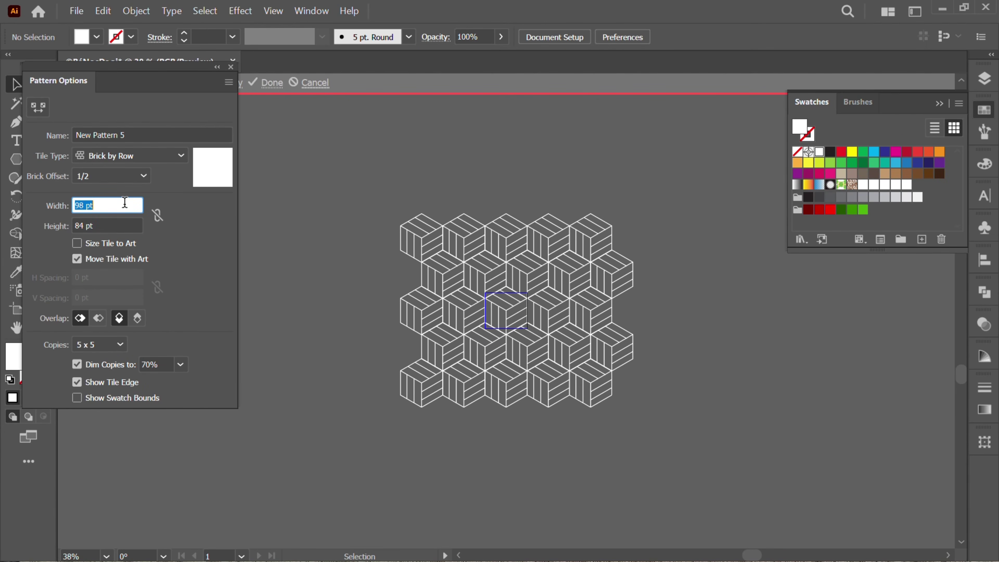
# Finish editing the cube pattern and delete the original small cube from the artboard
pyautogui.click(271, 87)
pyautogui.click(138, 332)
pyautogui.press('Delete')
# Draw a circle beneath the first pattern square, fill it with the new cube pattern and adjust its placement
pyautogui.moveTo(14, 158); pyautogui.dragTo(55, 197)
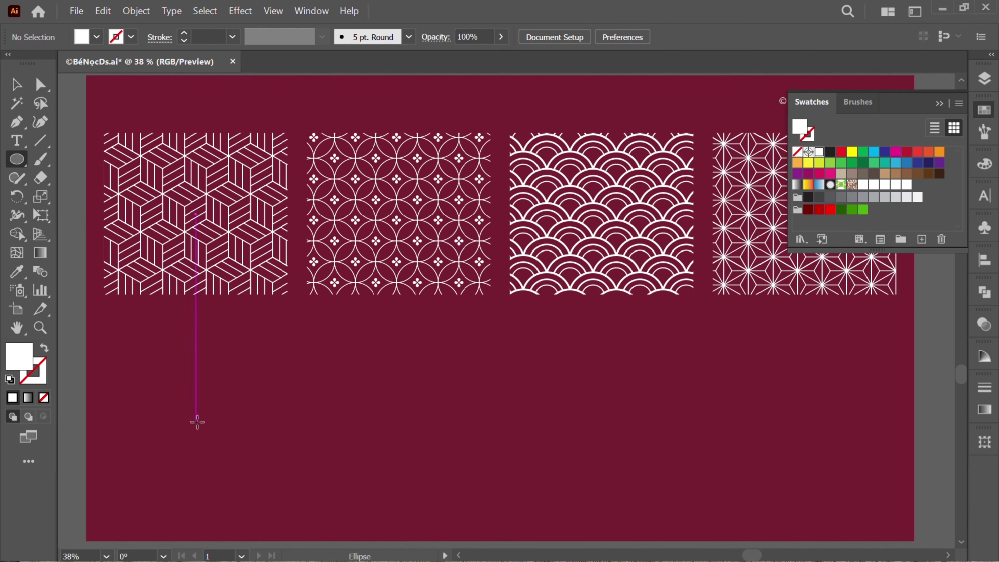
pyautogui.moveTo(190, 423); pyautogui.dragTo(230, 322)
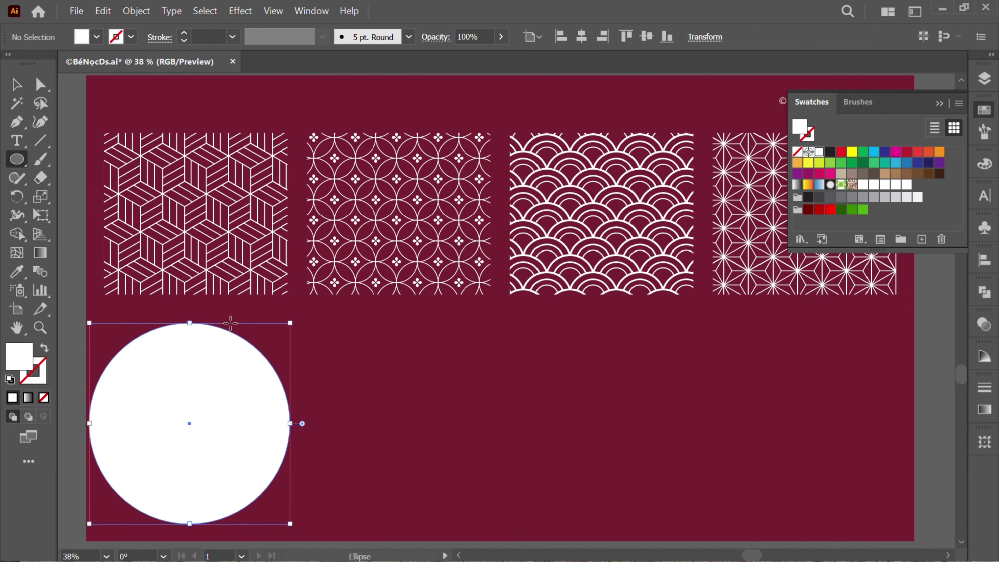
pyautogui.click(907, 184)
pyautogui.press('v')
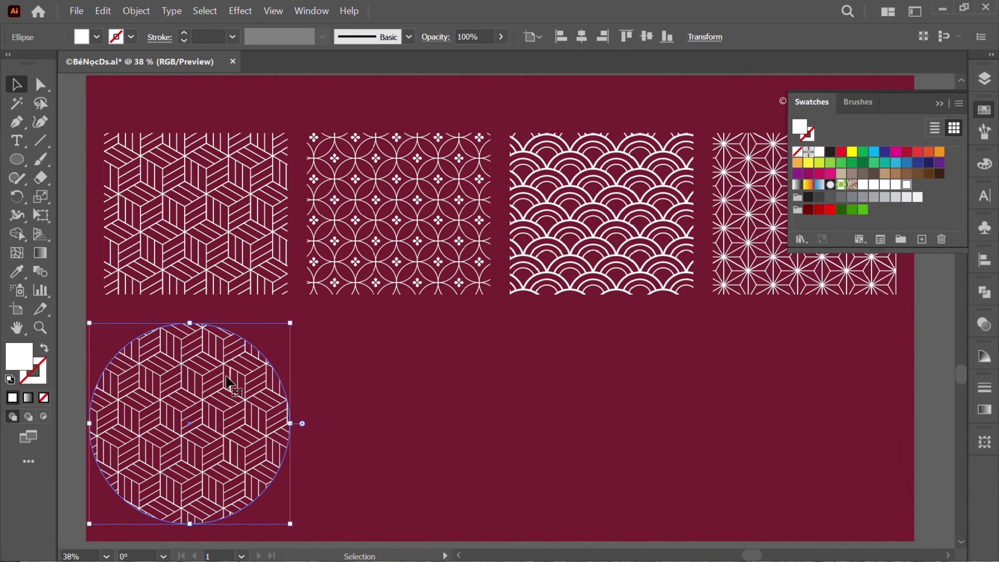
pyautogui.moveTo(232, 380); pyautogui.dragTo(242, 379)
pyautogui.click(386, 419)
# Draw a circle and an equally sized square around the same centre beneath the second pattern, with white stroke and no fill
pyautogui.hotkey('shift', 'x')
pyautogui.click(16, 159)
pyautogui.press('m')
pyautogui.moveTo(404, 416); pyautogui.dragTo(441, 347)
# Round the square's corners all the way to its centre and invert them into a four-pointed star of concave arcs
pyautogui.press('v')
pyautogui.moveTo(344, 360)
pyautogui.mouseDown()
pyautogui.moveTo(412, 413)
pyautogui.moveTo(406, 419)
pyautogui.mouseUp()
pyautogui.keyDown('alt'); pyautogui.click(405, 418); pyautogui.keyUp('alt')
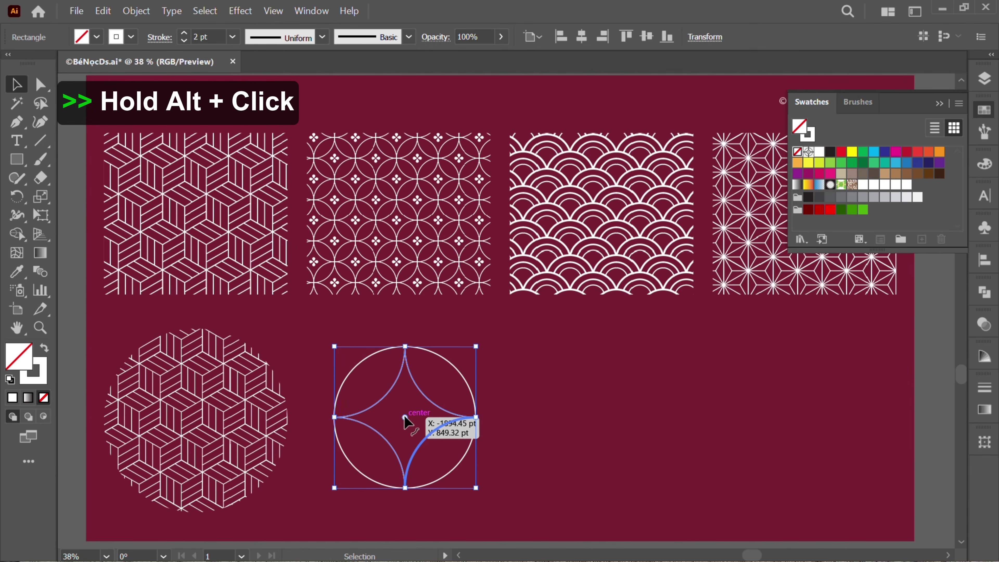
pyautogui.click(502, 418)
# Draw a small circle about 53 pt wide beside the large one and convert its bottom anchor to a corner
pyautogui.press('l')
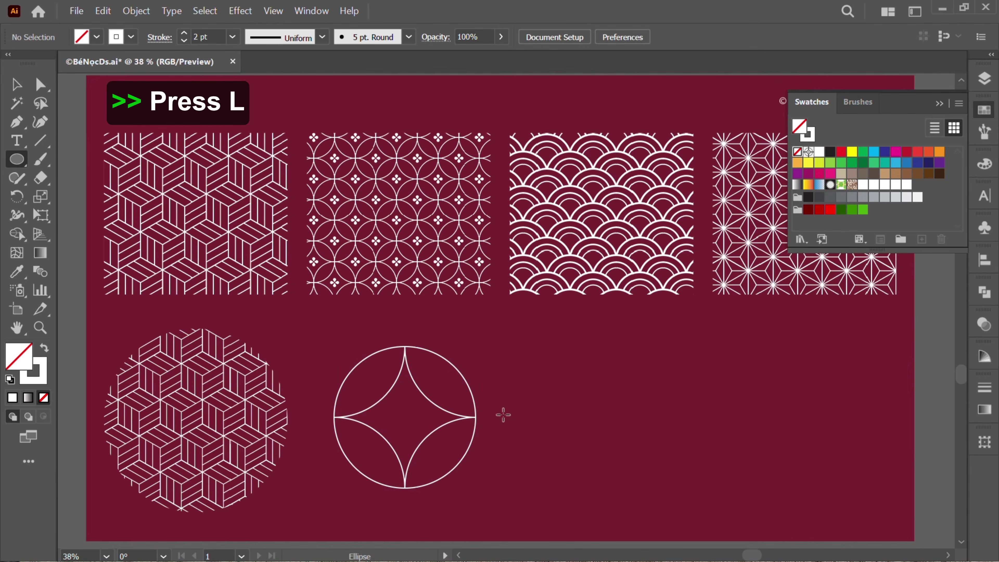
pyautogui.moveTo(504, 415); pyautogui.dragTo(515, 426)
pyautogui.press('p')
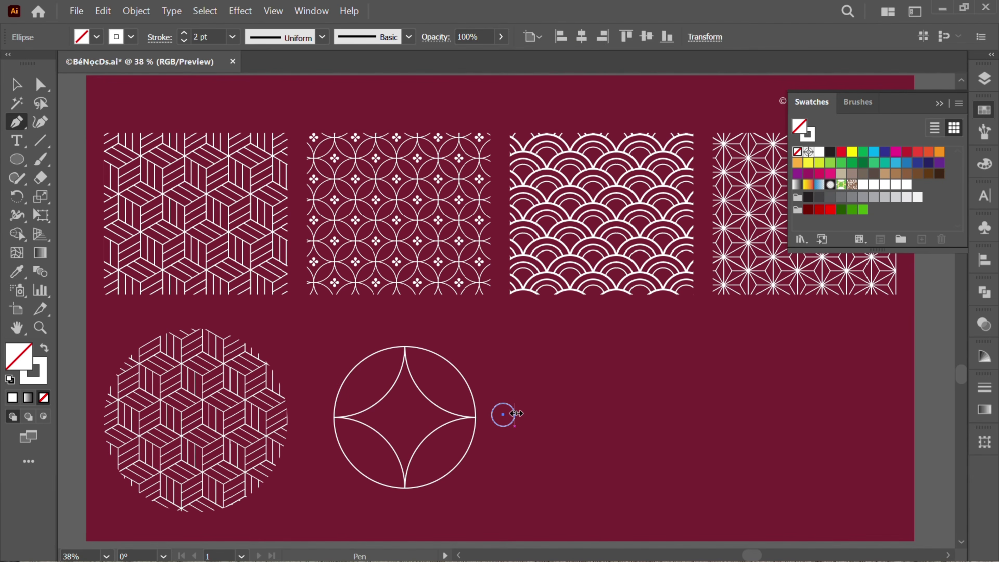
pyautogui.keyDown('alt'); pyautogui.click(503, 427); pyautogui.keyUp('alt')
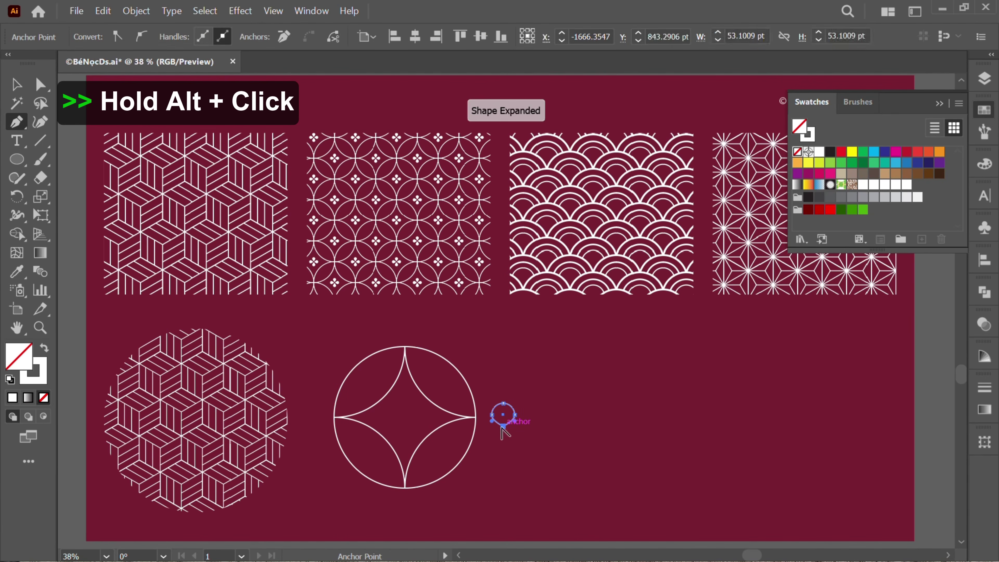
# Pull the small circle's bottom point down into a teardrop and give it a white fill without stroke
pyautogui.press('a')
pyautogui.moveTo(503, 427)
pyautogui.mouseDown()
pyautogui.moveTo(505, 438)
pyautogui.moveTo(516, 398)
pyautogui.moveTo(517, 440)
pyautogui.mouseUp()
pyautogui.click(48, 349)
pyautogui.press('v')
# Reflect the lower teardrop copy so its point faces the upper teardrop
pyautogui.rightClick(518, 439)
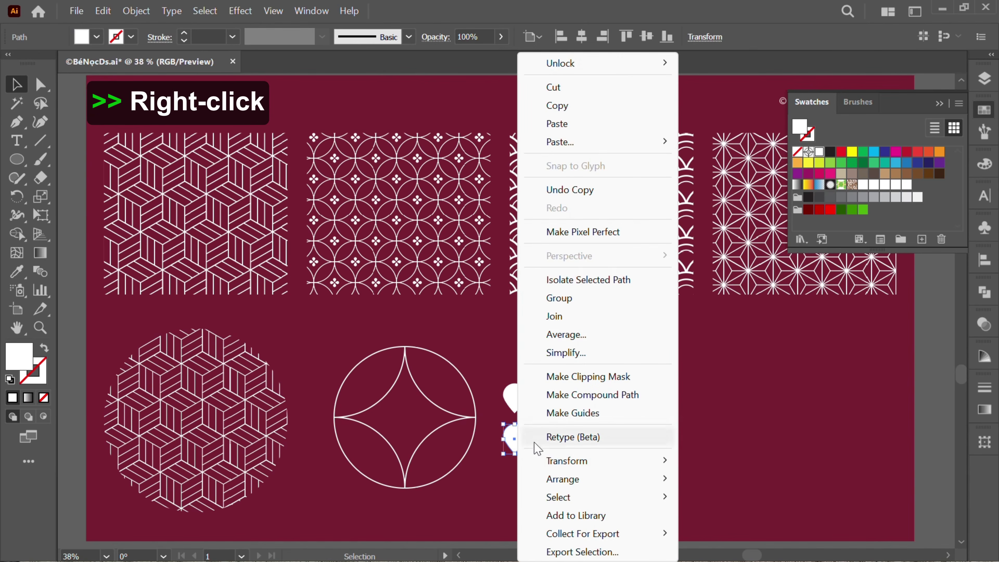
pyautogui.moveTo(562, 462)
pyautogui.click(717, 380)
pyautogui.click(641, 409)
# Duplicate and rotate the teardrop pair to form a grouped four-petal flower inside the star
pyautogui.moveTo(546, 442); pyautogui.dragTo(412, 404)
pyautogui.hotkey('ctrl', 'c')
pyautogui.hotkey('ctrl', 'f')
pyautogui.click(569, 430)
pyautogui.hotkey('ctrl', 'g')
pyautogui.click(557, 408)
pyautogui.click(529, 411)
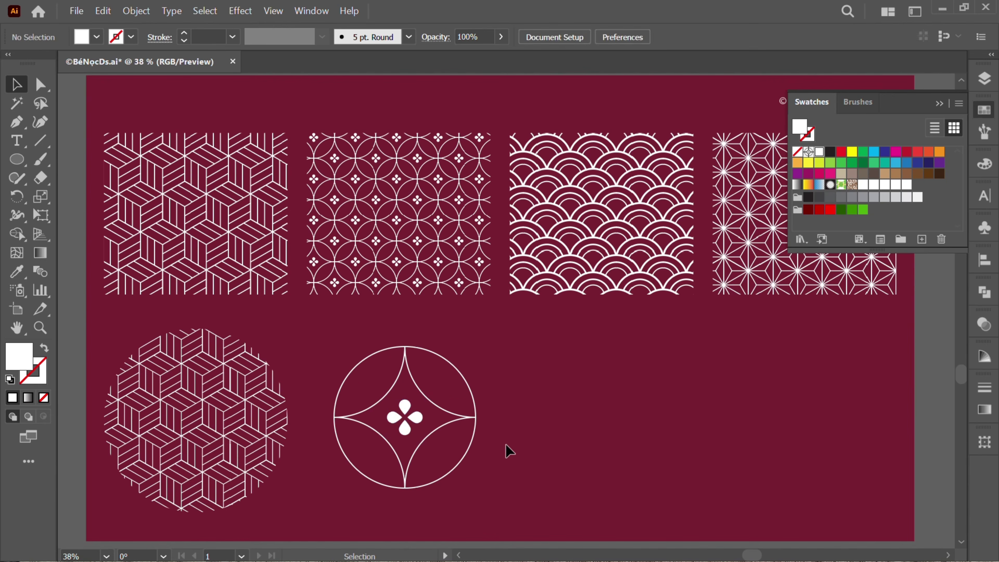
# Align the flower, star and circle to a common centre
pyautogui.moveTo(510, 451); pyautogui.dragTo(345, 377)
pyautogui.click(985, 260)
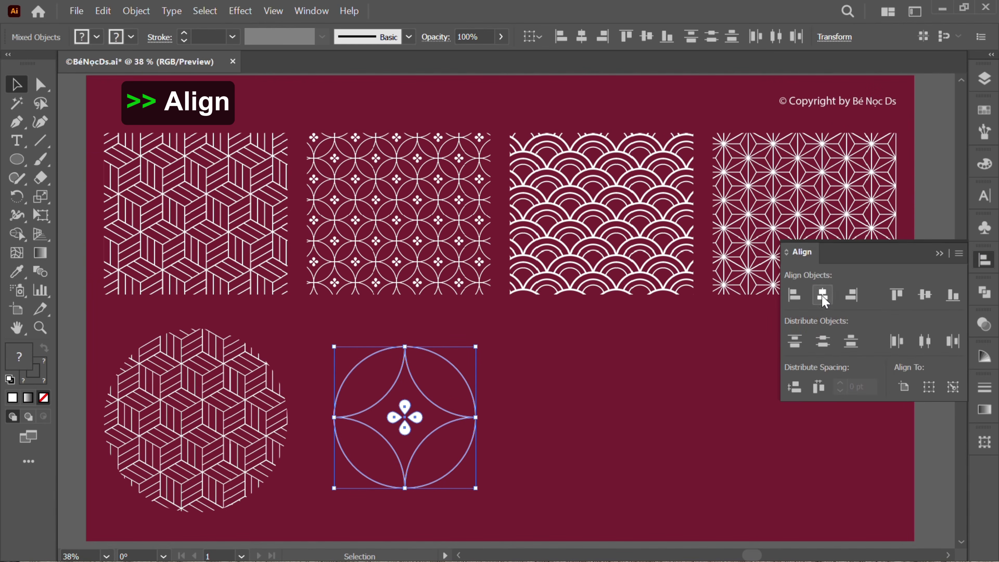
pyautogui.click(985, 259)
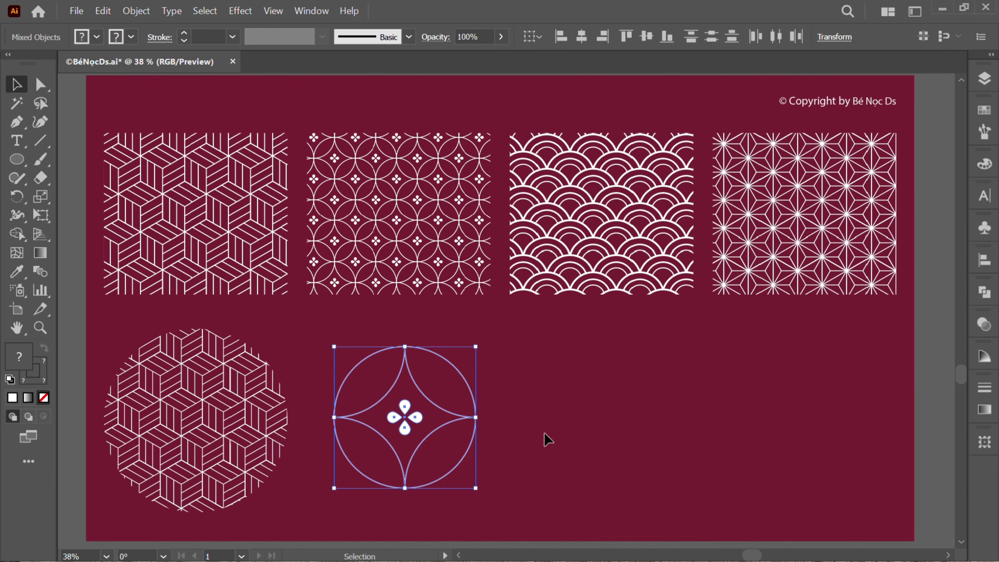
# Expand the circle, star and flower artwork into filled shapes
pyautogui.click(136, 10)
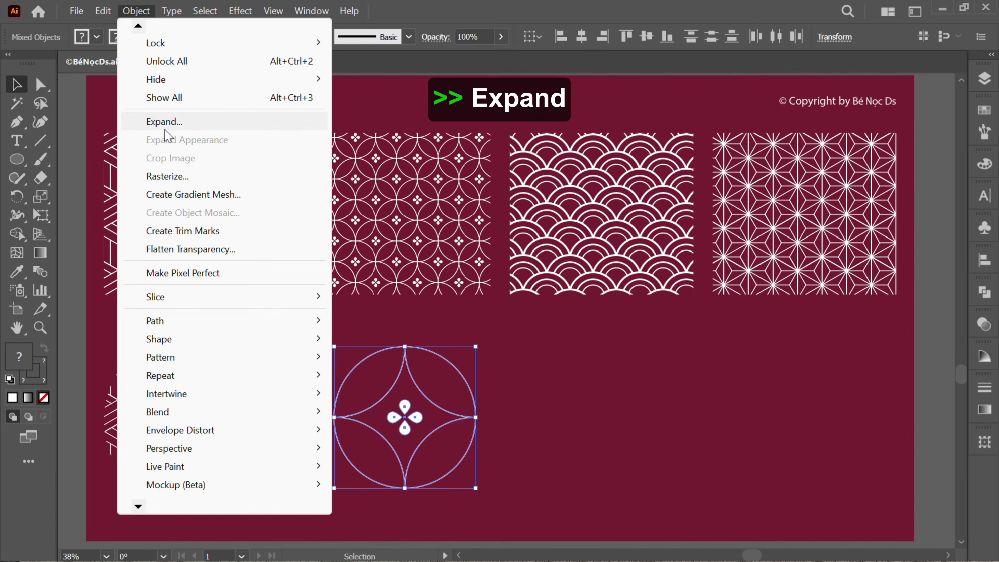
pyautogui.click(178, 128)
pyautogui.click(320, 314)
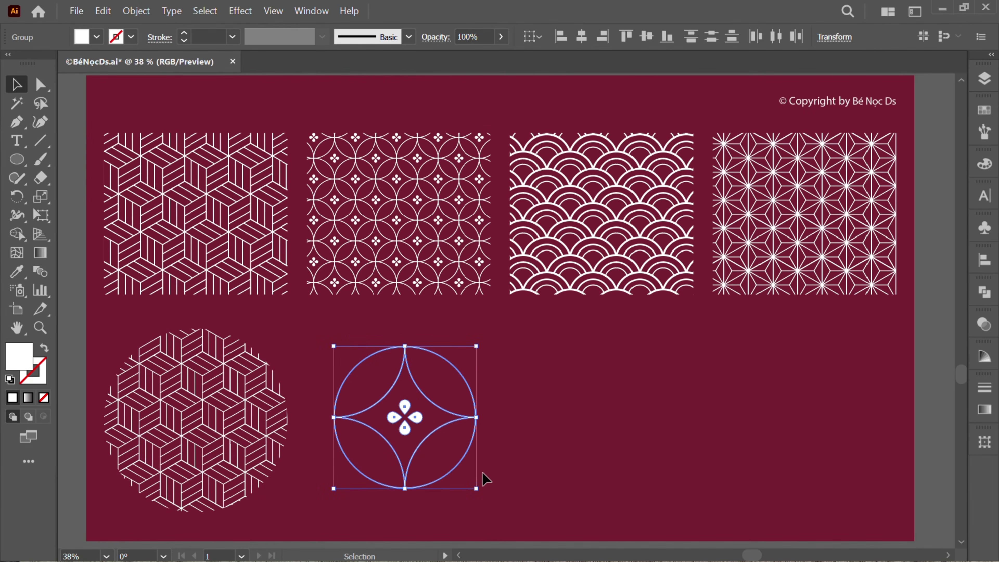
# Scale the circle-and-flower motif down to roughly a third of its size and make a pattern from it
pyautogui.moveTo(478, 490); pyautogui.dragTo(385, 400)
pyautogui.click(136, 11)
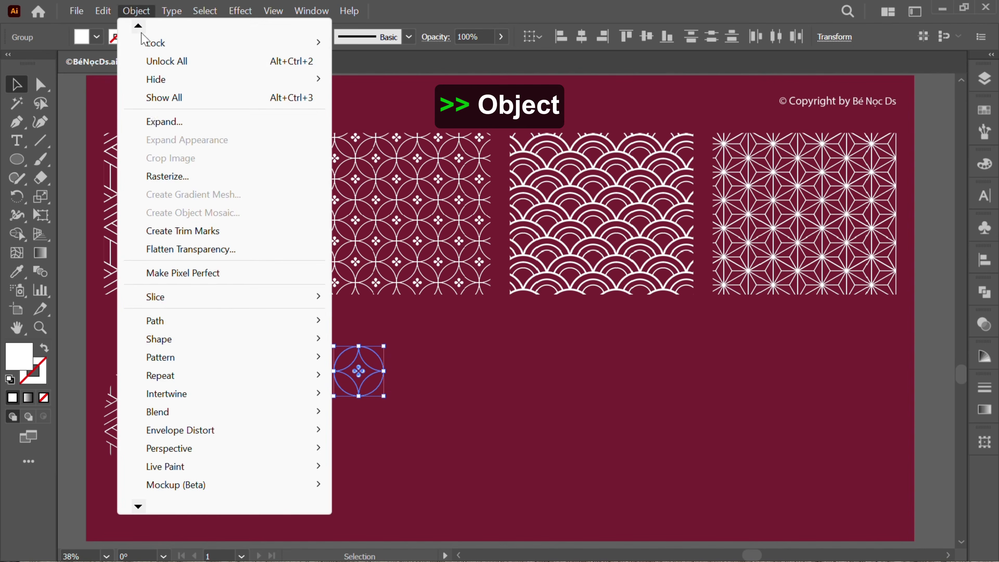
pyautogui.moveTo(151, 359)
pyautogui.click(357, 357)
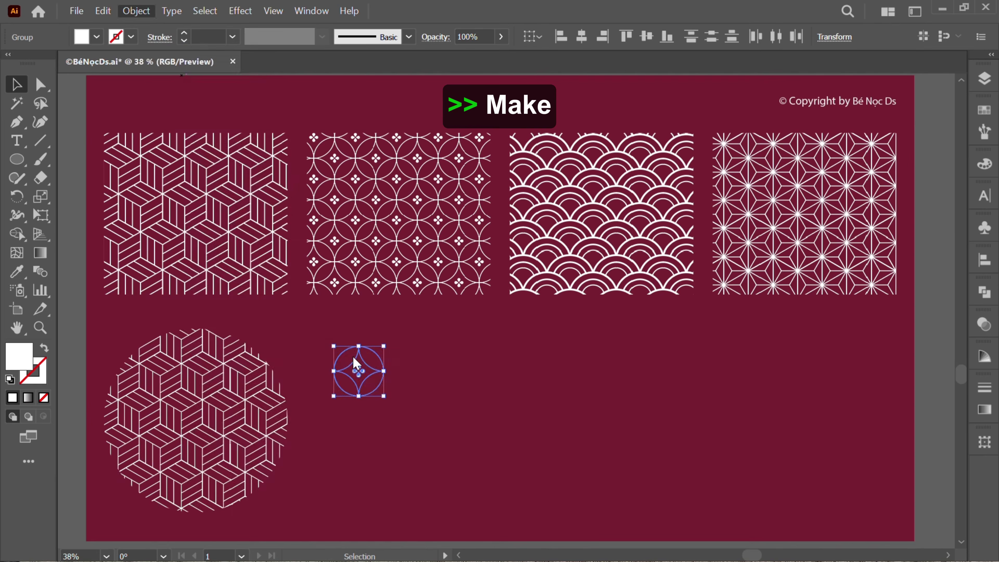
# Set the flower pattern's tile type to Brick by Row and its tile height to 58 pt
pyautogui.click(118, 158)
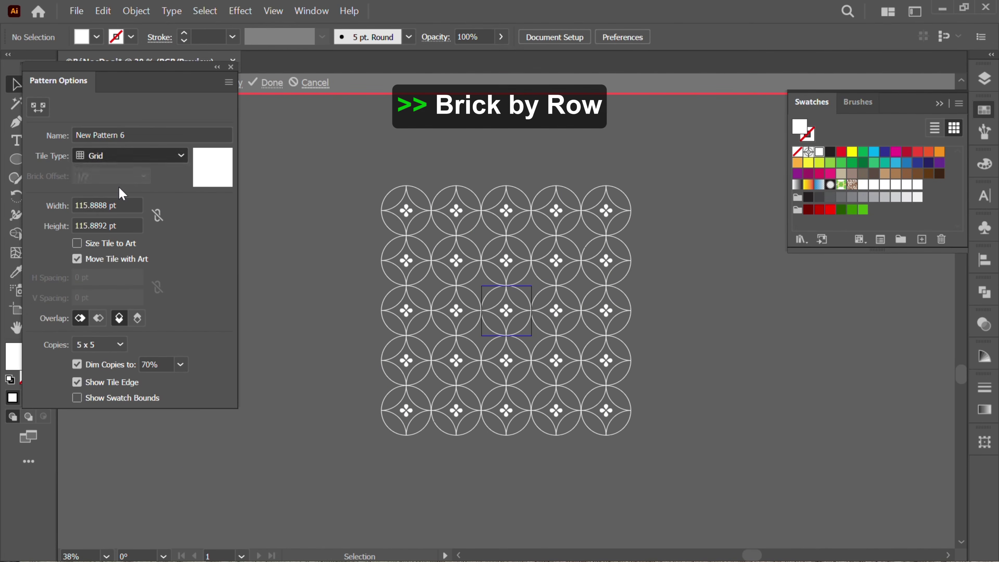
pyautogui.click(122, 188)
pyautogui.click(126, 225)
pyautogui.hotkey('ctrl', 'a')
pyautogui.write('60')
pyautogui.press('Return')
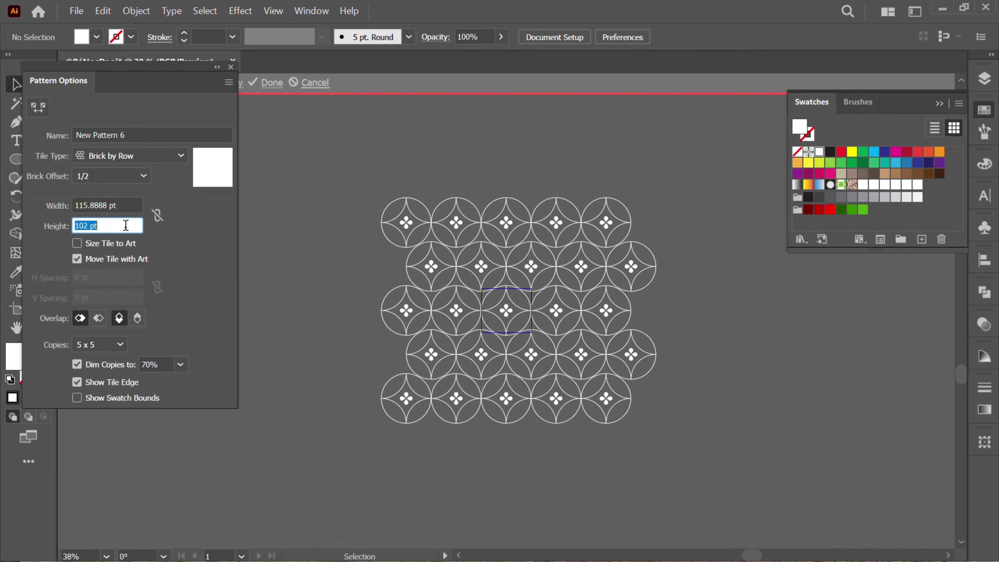
pyautogui.press('Down')
pyautogui.press('Down')
pyautogui.press('Down')
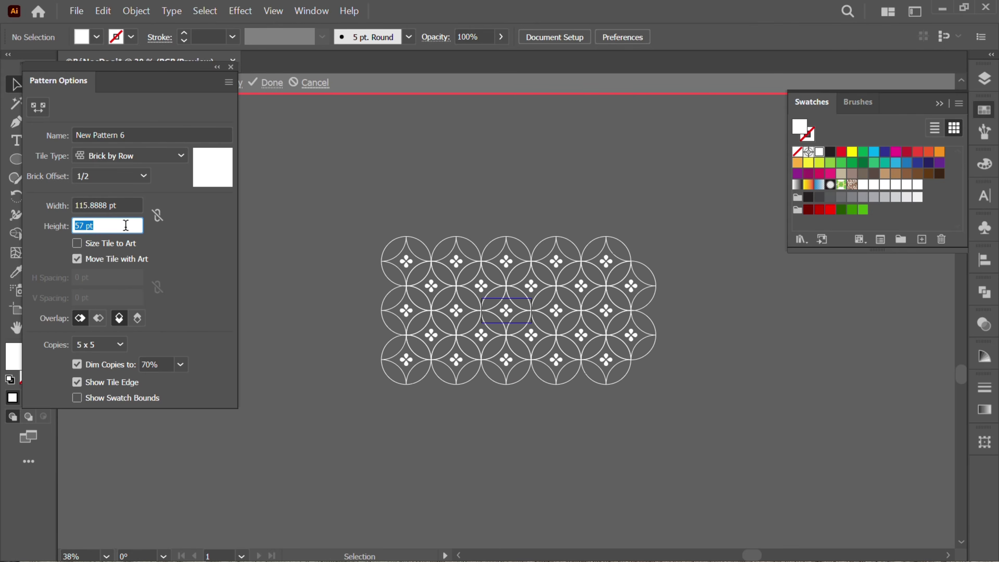
pyautogui.press('Up')
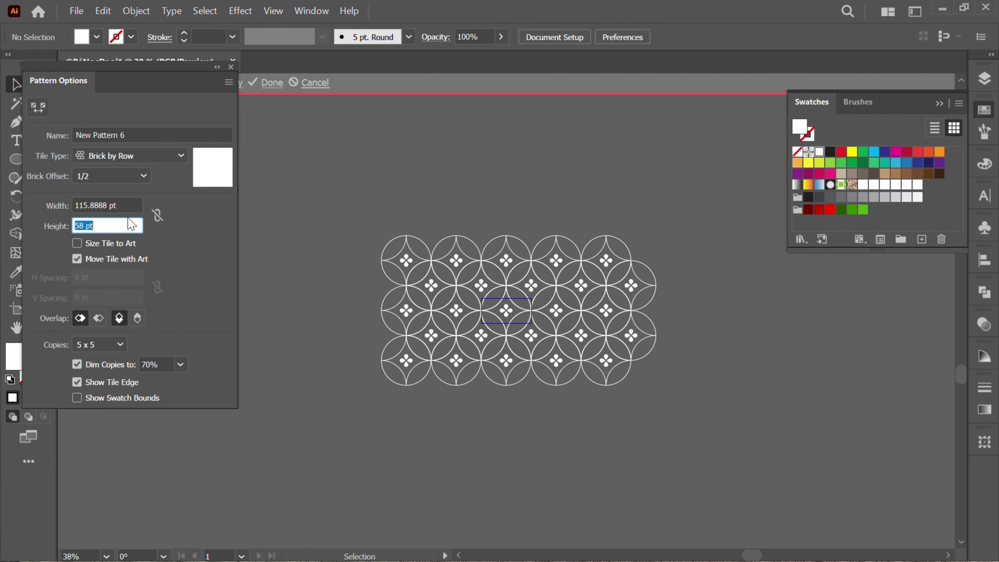
# Set the flower pattern's tile width to 115 pt
pyautogui.click(131, 205)
pyautogui.write('115')
pyautogui.press('Return')
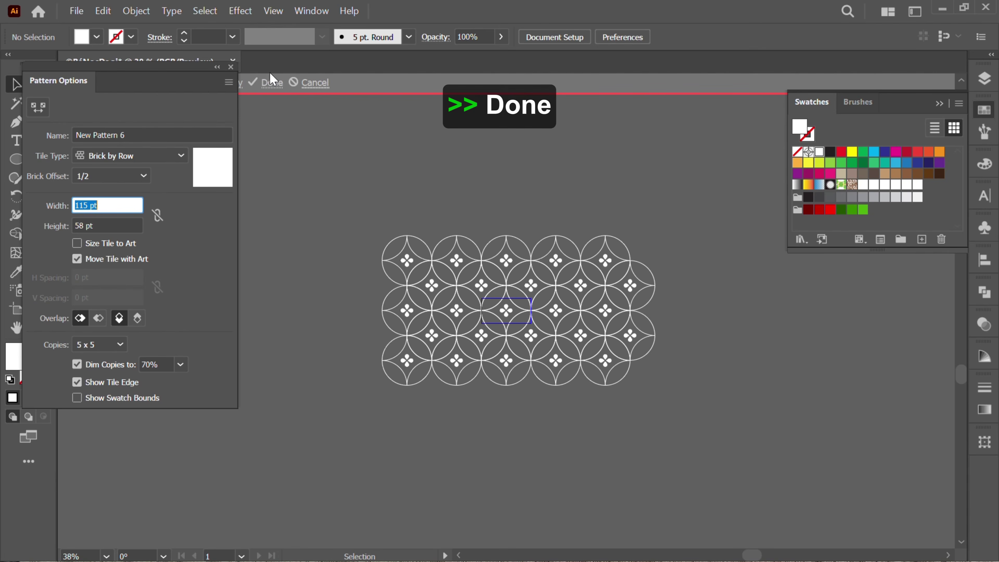
# Finish editing the flower pattern and delete its source motif from the artboard
pyautogui.click(268, 83)
pyautogui.click(348, 368)
pyautogui.press('Delete')
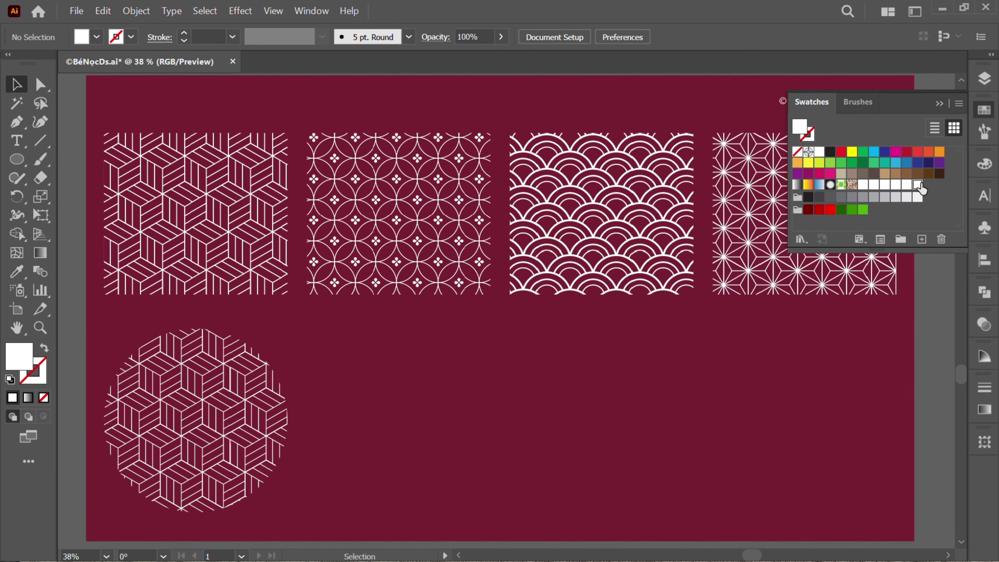
# Draw a circle beneath the second pattern square, filled with the new circle-and-flower pattern
pyautogui.press('l')
pyautogui.moveTo(400, 421); pyautogui.dragTo(421, 328)
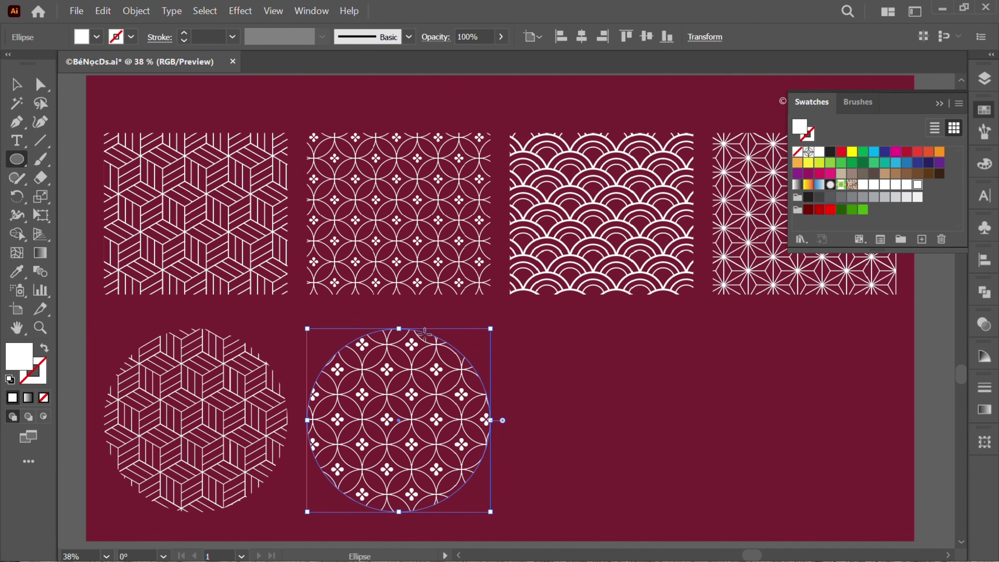
pyautogui.press('v')
pyautogui.click(560, 490)
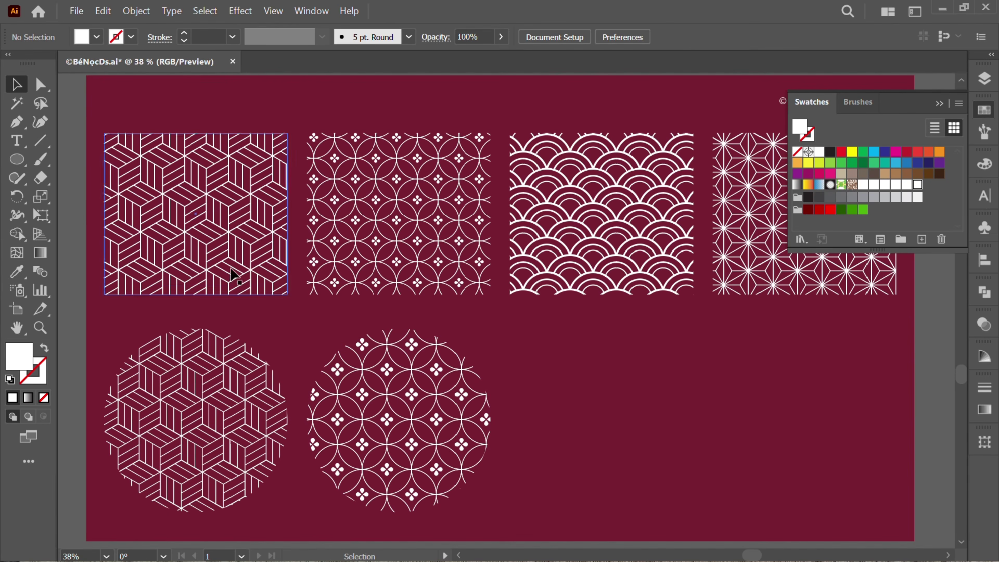
# Draw a small circle beneath the third pattern square, with a white stroke and no fill
pyautogui.click(17, 160)
pyautogui.moveTo(611, 421); pyautogui.dragTo(630, 371)
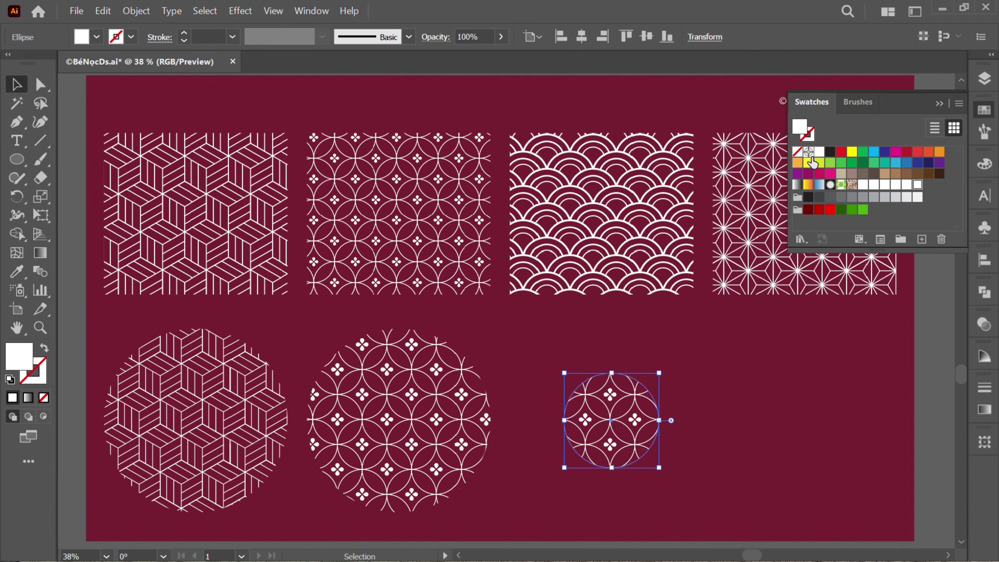
pyautogui.click(817, 152)
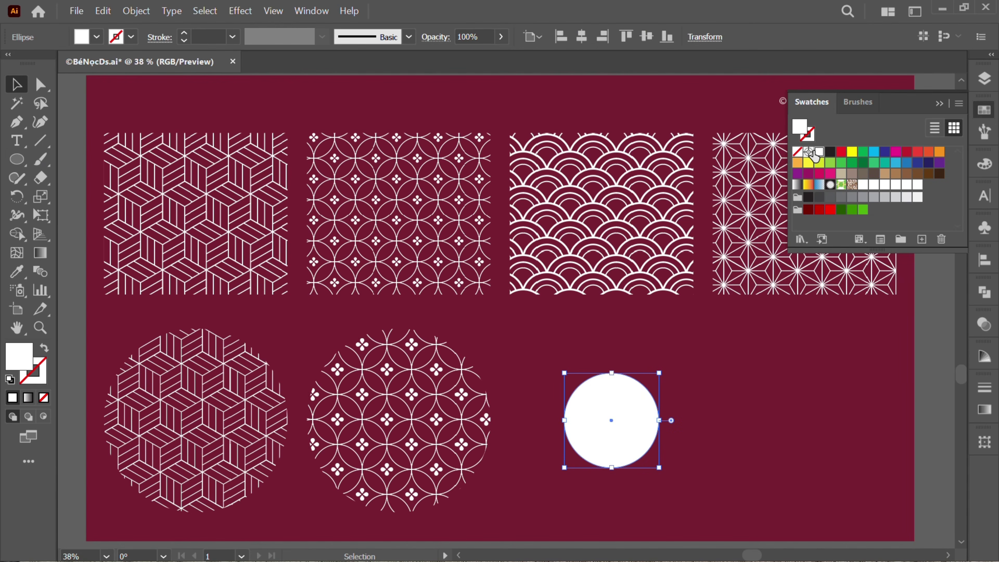
pyautogui.click(43, 349)
pyautogui.moveTo(612, 372); pyautogui.dragTo(612, 388)
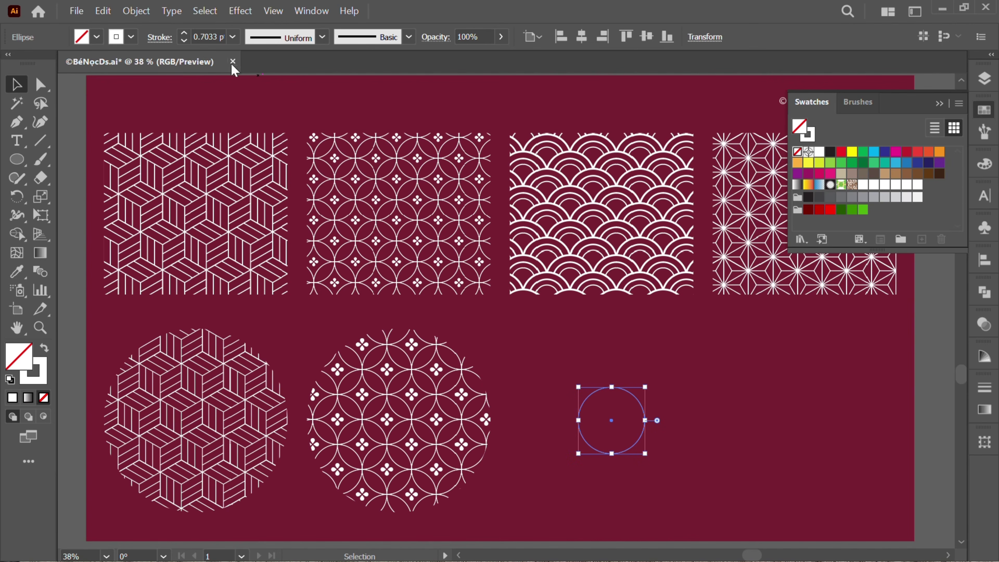
# Add a larger concentric copy of the circle and set its stroke to 12 pt
pyautogui.hotkey('ctrl', 'c')
pyautogui.hotkey('ctrl', 'f')
pyautogui.moveTo(616, 387); pyautogui.dragTo(616, 369)
pyautogui.click(188, 34)
pyautogui.click(187, 34)
pyautogui.click(187, 33)
pyautogui.click(187, 34)
pyautogui.click(188, 34)
pyautogui.click(187, 34)
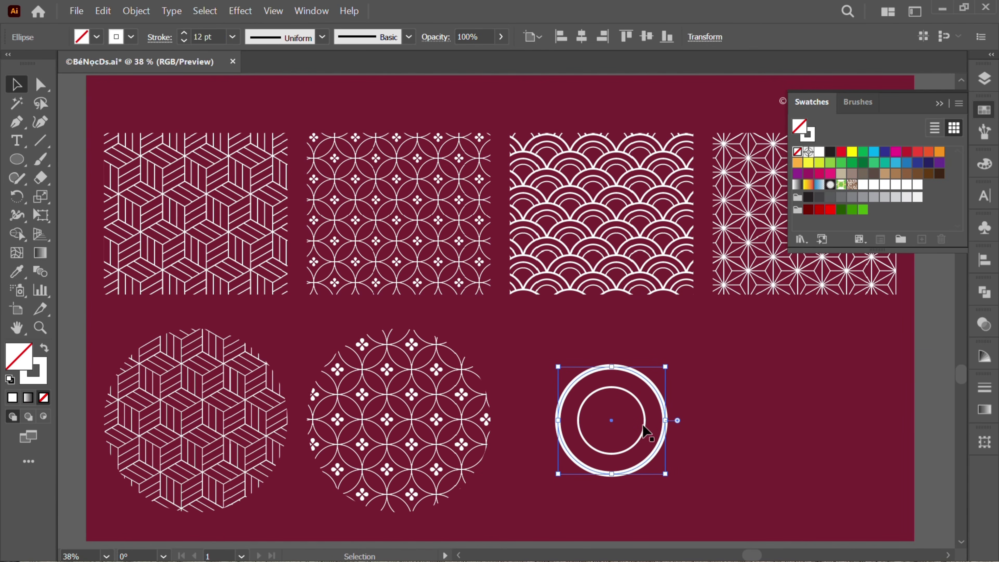
# Copy the second ring in place and enlarge the copy from its centre as a third, outermost ring
pyautogui.hotkey('ctrl', 'c')
pyautogui.hotkey('ctrl', 'f')
pyautogui.moveTo(612, 366); pyautogui.dragTo(614, 341)
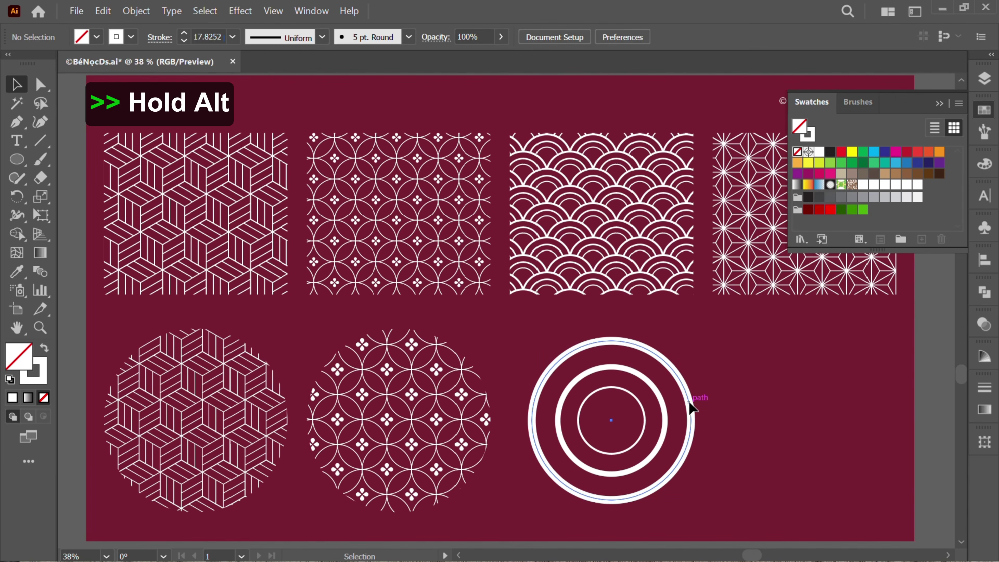
# Duplicate the outermost circle so copies overlap the lower part of the rings on both sides
pyautogui.moveTo(692, 407); pyautogui.dragTo(804, 406)
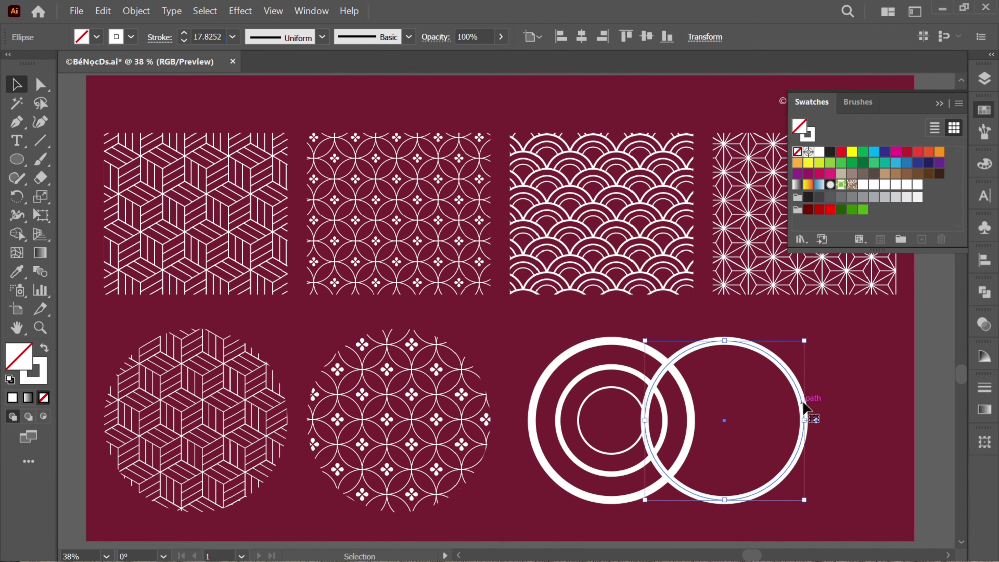
pyautogui.moveTo(690, 352); pyautogui.dragTo(635, 425)
pyautogui.keyDown('shift'); pyautogui.click(762, 348); pyautogui.keyUp('shift')
pyautogui.click(786, 384)
pyautogui.moveTo(785, 384)
pyautogui.mouseDown()
pyautogui.moveTo(574, 468)
pyautogui.moveTo(567, 408)
pyautogui.mouseUp()
# Erase the duplicate circles and the lower ring parts with Shape Builder, keeping only the three upper arcs
pyautogui.hotkey('shift', 'm')
pyautogui.keyDown('alt'); pyautogui.click(575, 468); pyautogui.keyUp('alt')
pyautogui.keyDown('alt'); pyautogui.click(736, 421); pyautogui.keyUp('alt')
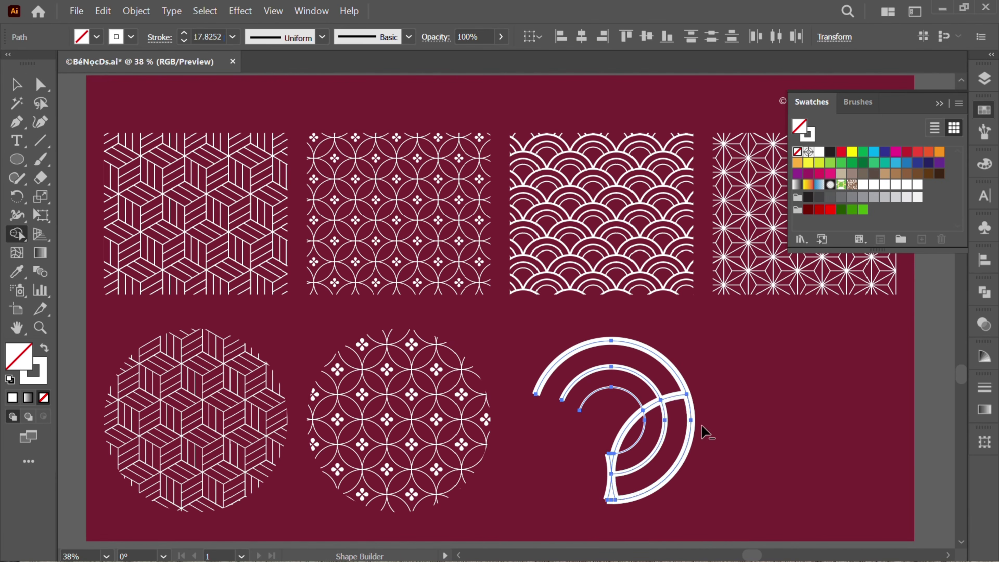
pyautogui.keyDown('alt'); pyautogui.click(665, 406); pyautogui.keyUp('alt')
pyautogui.keyDown('alt'); pyautogui.click(647, 432); pyautogui.keyUp('alt')
pyautogui.keyDown('alt'); pyautogui.click(641, 418); pyautogui.keyUp('alt')
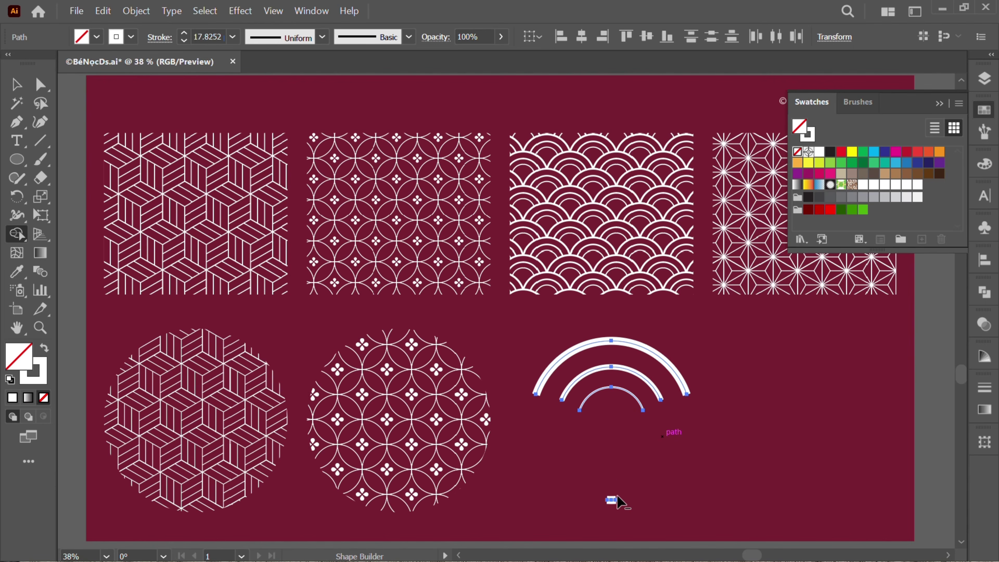
# Expand the three arcs into filled shapes and scale the group down to a small wave motif
pyautogui.press('v')
pyautogui.click(136, 11)
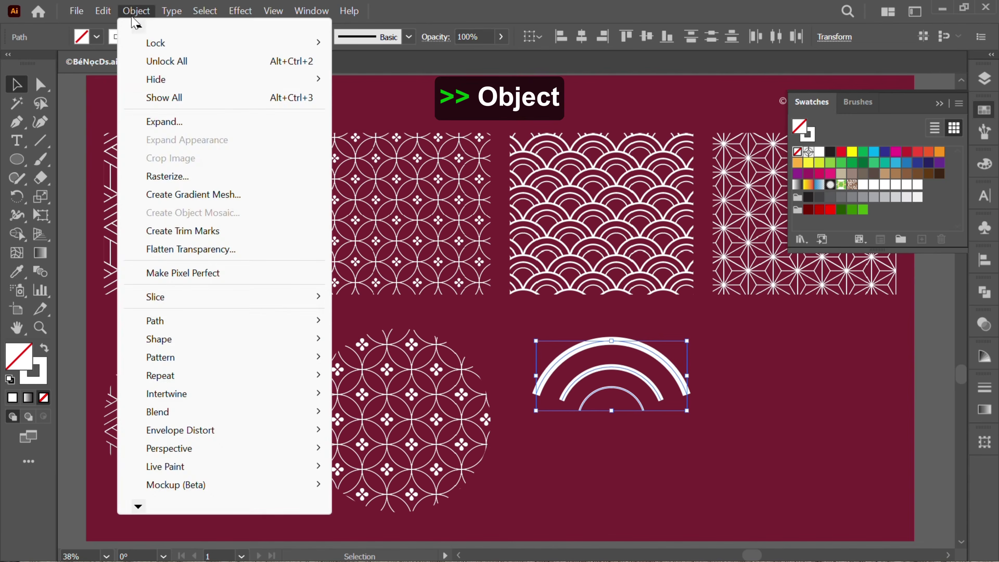
pyautogui.click(142, 120)
pyautogui.click(324, 313)
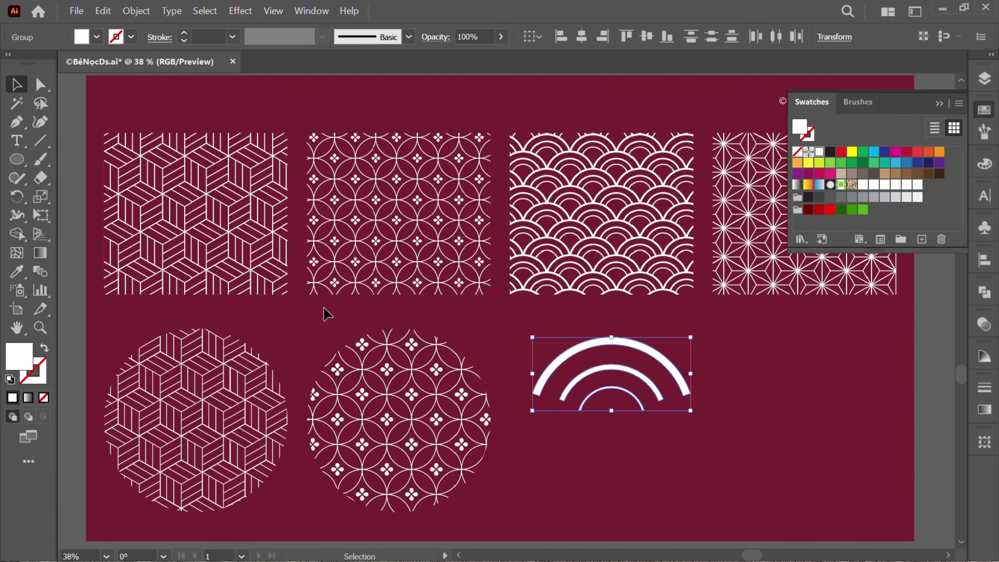
pyautogui.moveTo(615, 415); pyautogui.dragTo(614, 389)
# Make a pattern from the wave motif and set its tile type to Brick by Row
pyautogui.click(138, 10)
pyautogui.moveTo(203, 359)
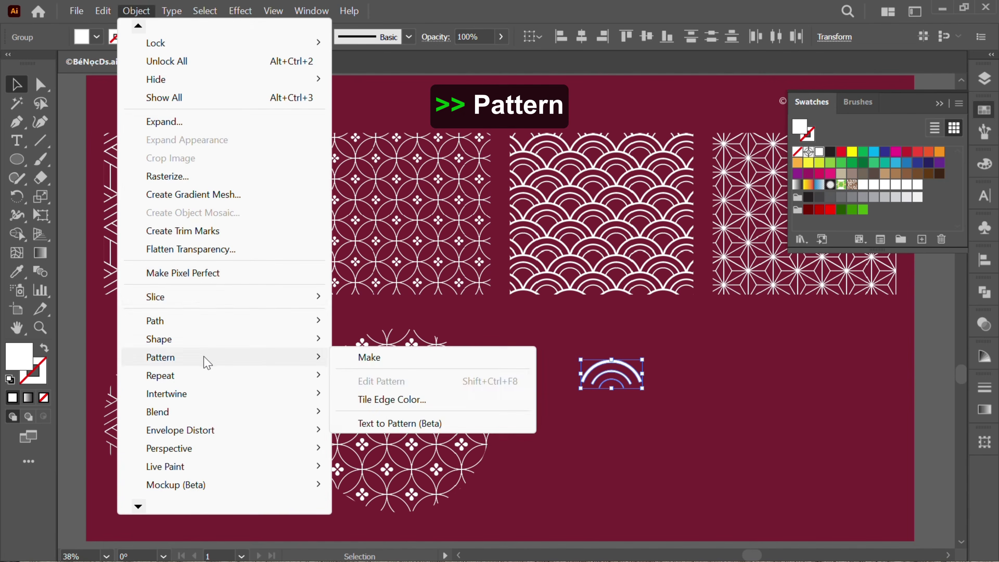
pyautogui.click(368, 357)
pyautogui.click(159, 163)
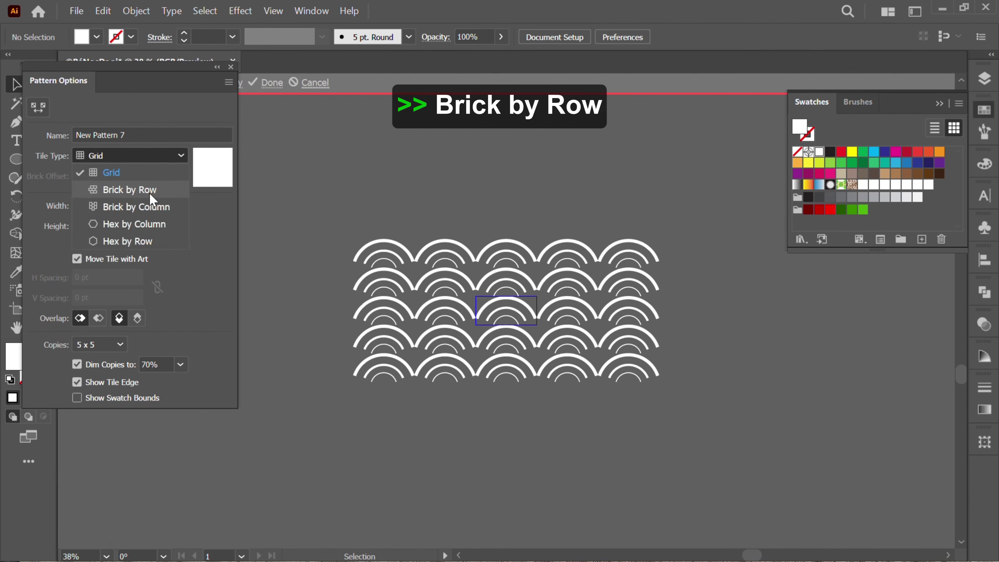
pyautogui.click(147, 192)
# Set the wave pattern's tile height to 51 pt
pyautogui.click(124, 225)
pyautogui.write('66')
pyautogui.press('Return')
pyautogui.press('Down')
pyautogui.press('Down')
pyautogui.press('Down')
pyautogui.press('Down')
pyautogui.press('Down')
pyautogui.press('Down')
pyautogui.press('Down')
pyautogui.press('Down')
pyautogui.press('Down')
pyautogui.press('Down')
pyautogui.press('Down')
pyautogui.press('Down')
pyautogui.press('Down')
pyautogui.press('Down')
pyautogui.press('Down')
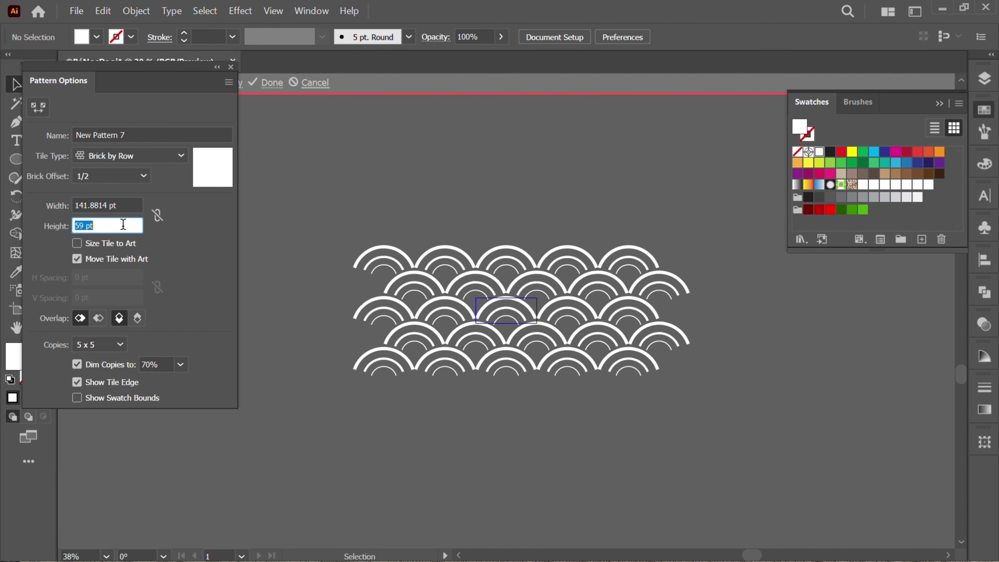
# Set the wave pattern's tile width to 140 pt
pyautogui.click(130, 204)
pyautogui.write('140')
pyautogui.press('Return')
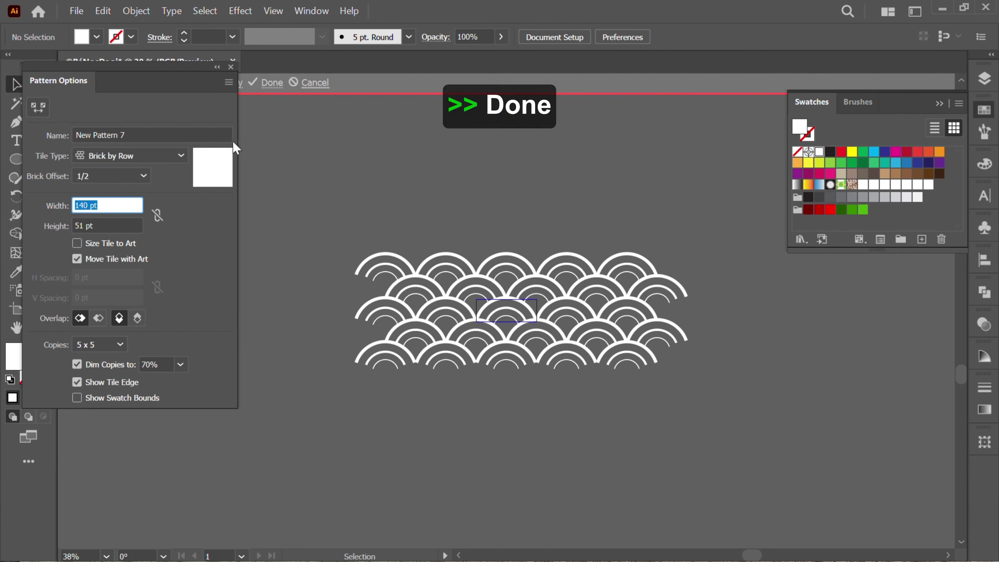
# Finish editing the wave pattern and delete its source motif from the artboard
pyautogui.click(276, 82)
pyautogui.moveTo(673, 411); pyautogui.dragTo(551, 349)
pyautogui.press('Delete')
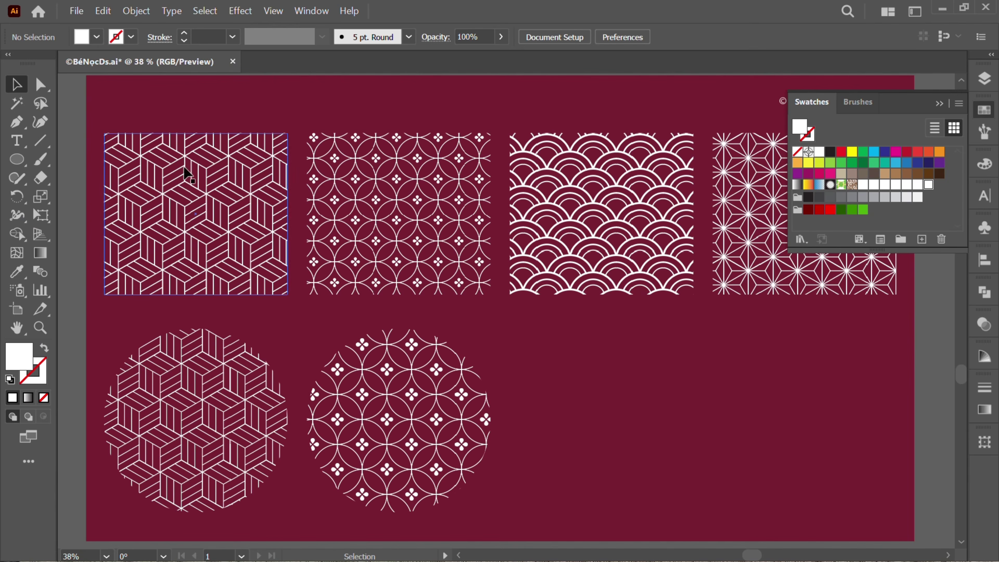
# Draw a circle beneath the third pattern square, filled with the new wave pattern
pyautogui.click(28, 161)
pyautogui.moveTo(604, 420); pyautogui.dragTo(696, 329)
pyautogui.press('v')
pyautogui.click(748, 452)
# Draw a hexagon beneath the fourth pattern square and rotate it so a corner points straight up
pyautogui.moveTo(816, 334); pyautogui.dragTo(770, 352)
pyautogui.moveTo(17, 160); pyautogui.dragTo(67, 214)
pyautogui.moveTo(745, 419); pyautogui.dragTo(787, 352)
pyautogui.press('v')
pyautogui.moveTo(832, 497); pyautogui.dragTo(838, 350)
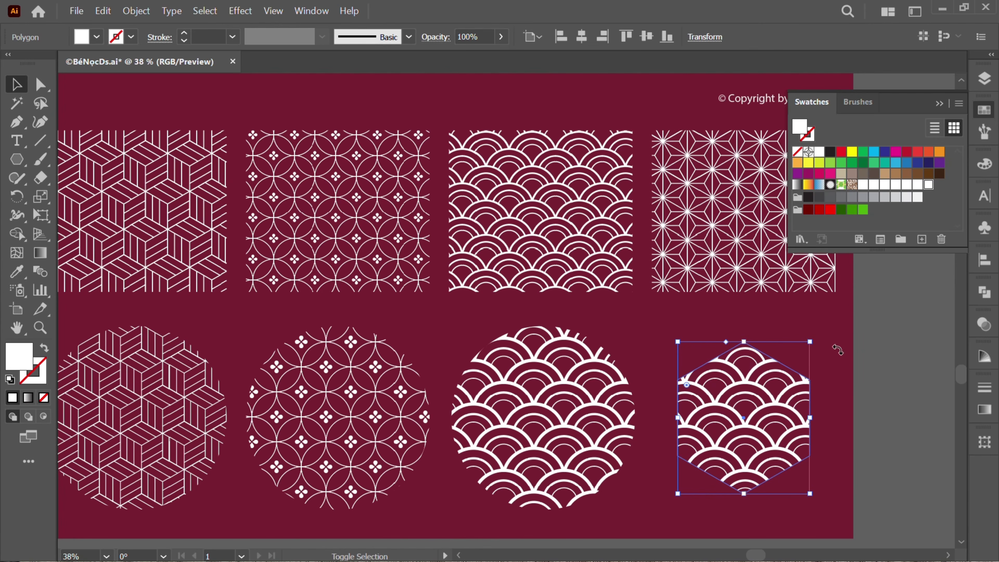
# Give the hexagon no fill and a 2 pt white stroke
pyautogui.click(42, 350)
pyautogui.click(183, 33)
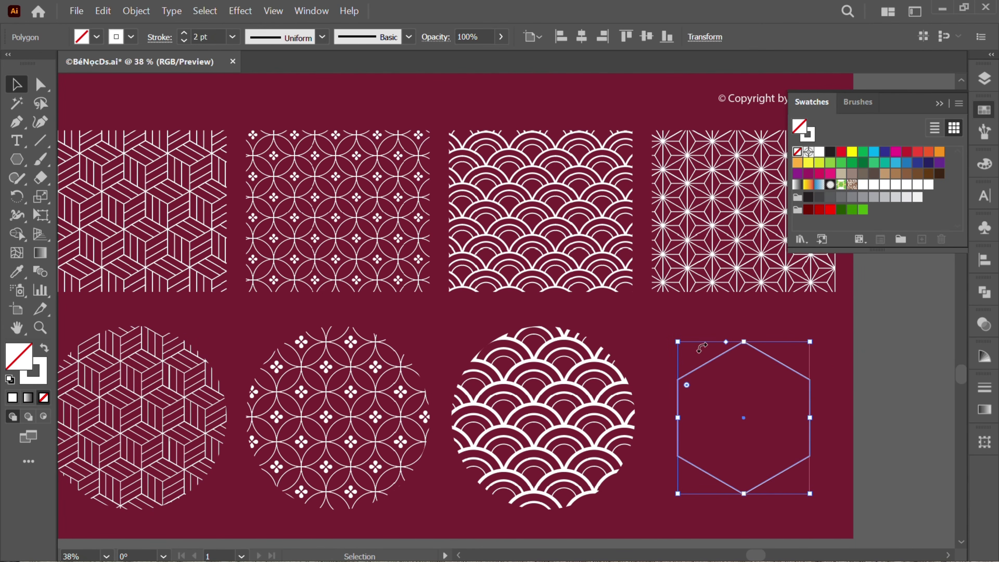
pyautogui.click(841, 413)
# Draw three straight lines joining the opposite corners of the hexagon
pyautogui.click(48, 141)
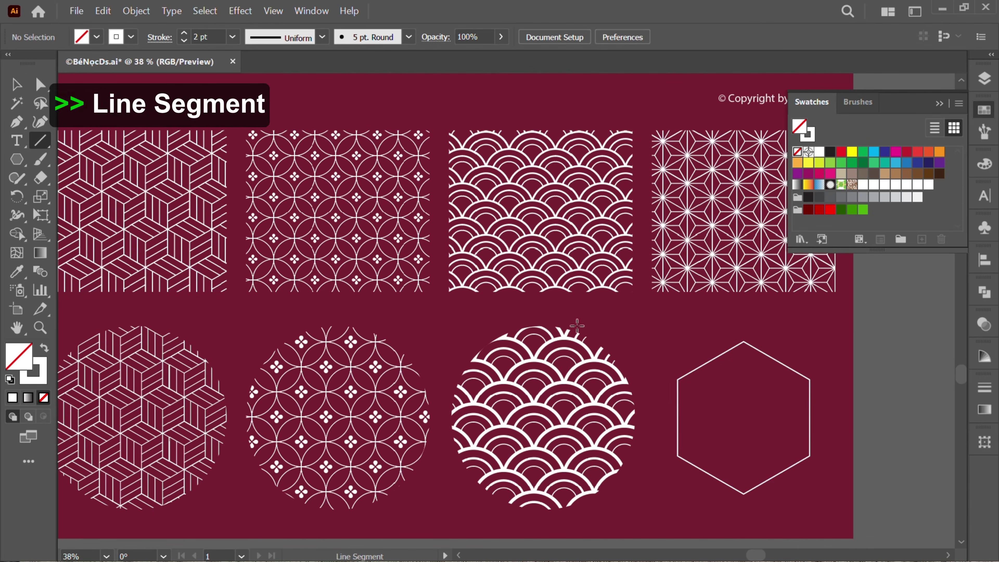
pyautogui.moveTo(744, 341); pyautogui.dragTo(744, 493)
pyautogui.moveTo(808, 378); pyautogui.dragTo(677, 456)
pyautogui.moveTo(678, 379); pyautogui.dragTo(810, 455)
# Connect every other hexagon corner to form a six-pointed star, and join its opposite inner vertices through the centre
pyautogui.moveTo(810, 379); pyautogui.dragTo(677, 379)
pyautogui.moveTo(678, 455); pyautogui.dragTo(810, 455)
pyautogui.moveTo(744, 493); pyautogui.dragTo(810, 379)
pyautogui.moveTo(677, 379); pyautogui.dragTo(744, 493)
pyautogui.moveTo(679, 456)
pyautogui.mouseDown()
pyautogui.moveTo(747, 353)
pyautogui.moveTo(743, 342)
pyautogui.mouseUp()
pyautogui.moveTo(808, 455); pyautogui.dragTo(744, 342)
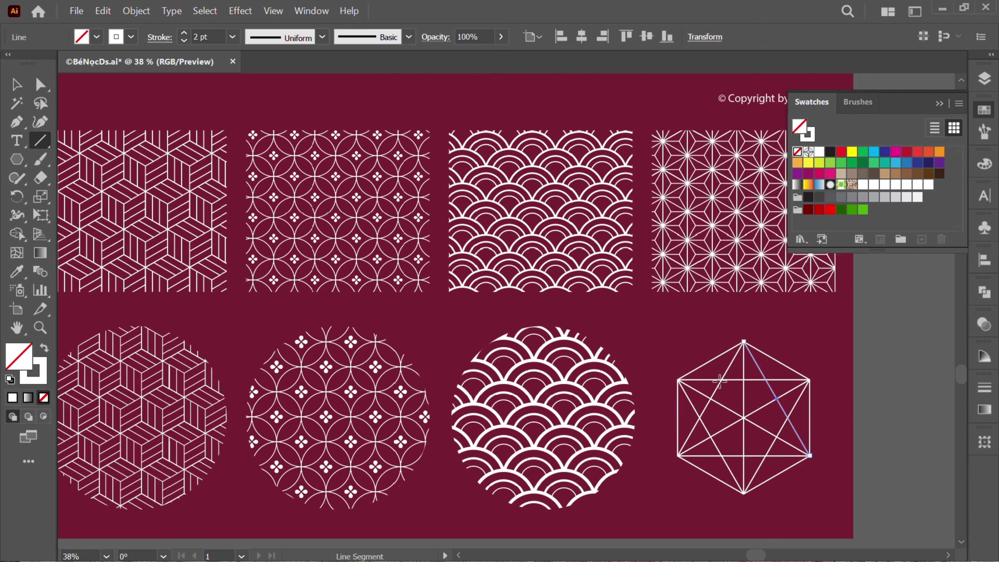
pyautogui.moveTo(722, 379)
pyautogui.mouseDown()
pyautogui.moveTo(769, 457)
pyautogui.moveTo(726, 453)
pyautogui.moveTo(765, 380)
pyautogui.mouseUp()
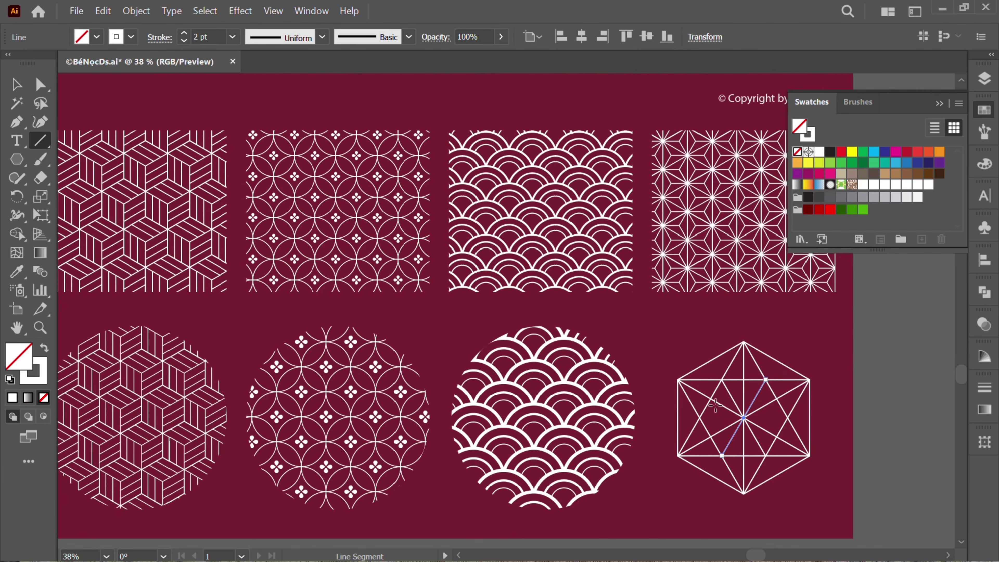
pyautogui.moveTo(678, 417); pyautogui.dragTo(809, 417)
# Select the whole hexagon drawing and erase the line segments between the star's inner vertices with Shape Builder
pyautogui.press('v')
pyautogui.click(828, 491)
pyautogui.click(679, 329)
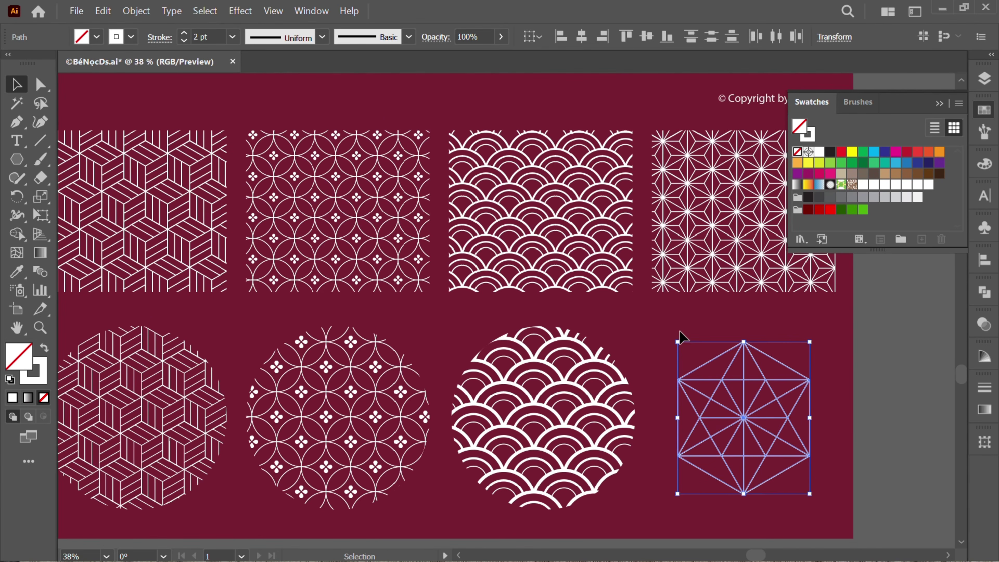
pyautogui.hotkey('shift', 'm')
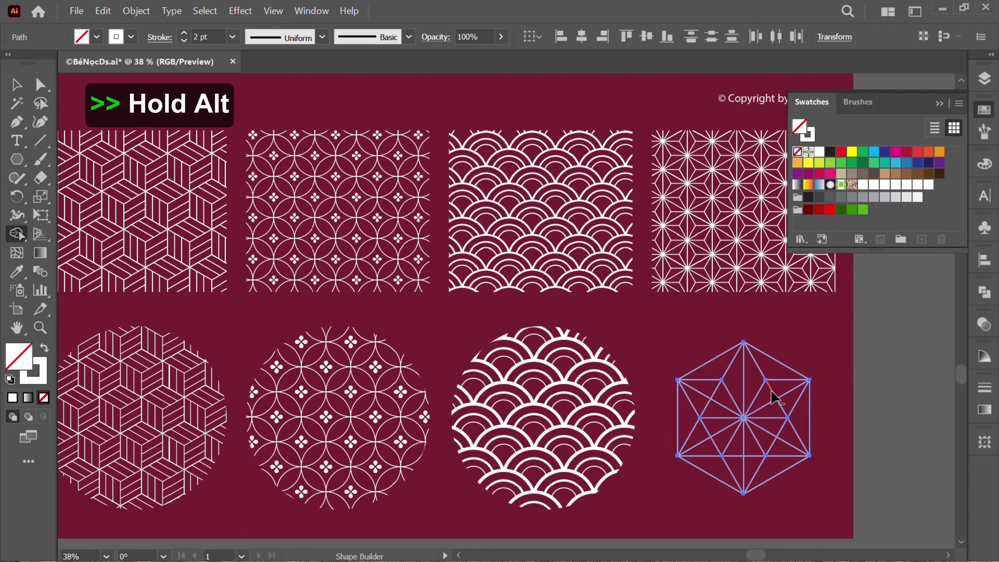
pyautogui.keyDown('alt'); pyautogui.click(770, 389); pyautogui.keyUp('alt')
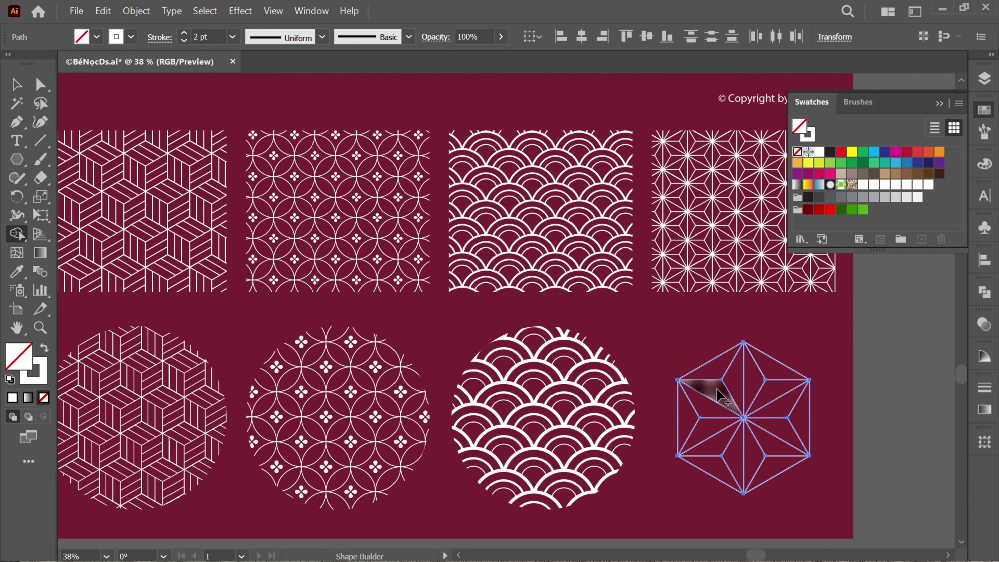
# Expand the star hexagon into filled shapes and scale it down to a small motif
pyautogui.press('v')
pyautogui.click(136, 10)
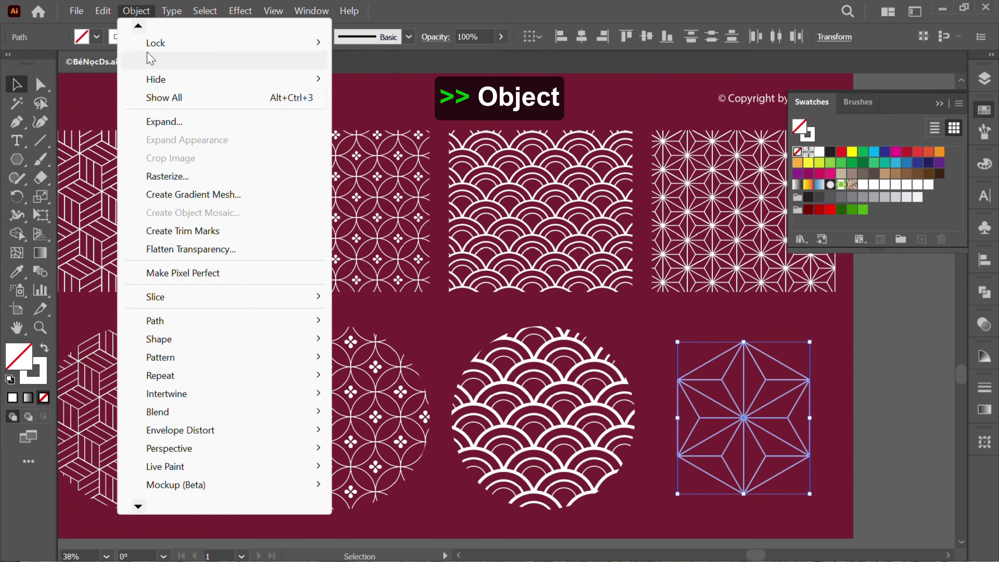
pyautogui.click(159, 120)
pyautogui.click(317, 313)
pyautogui.moveTo(744, 495); pyautogui.dragTo(689, 376)
# Make a pattern from the star hexagon and set its tile type to Brick by Row
pyautogui.click(136, 11)
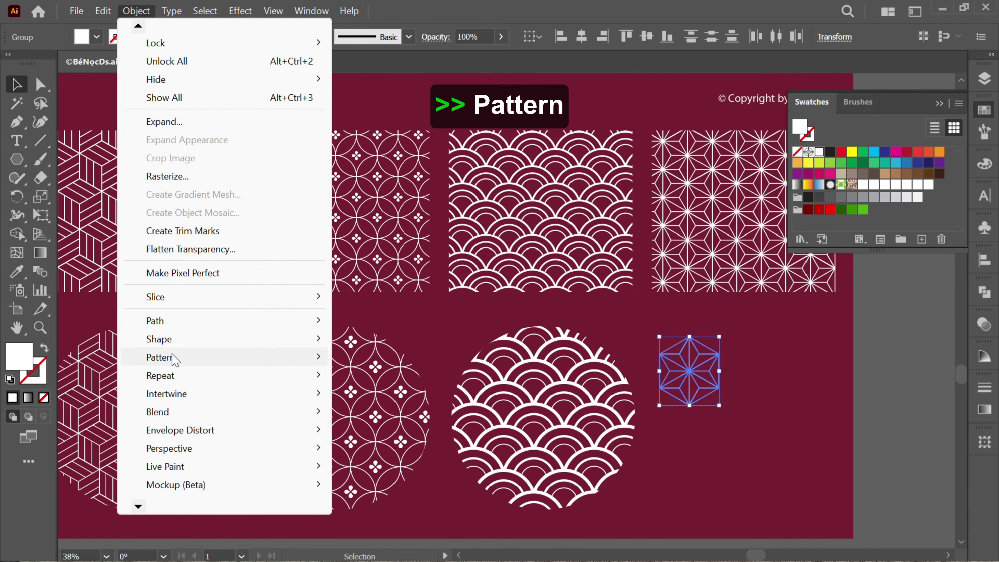
pyautogui.click(351, 359)
pyautogui.click(180, 156)
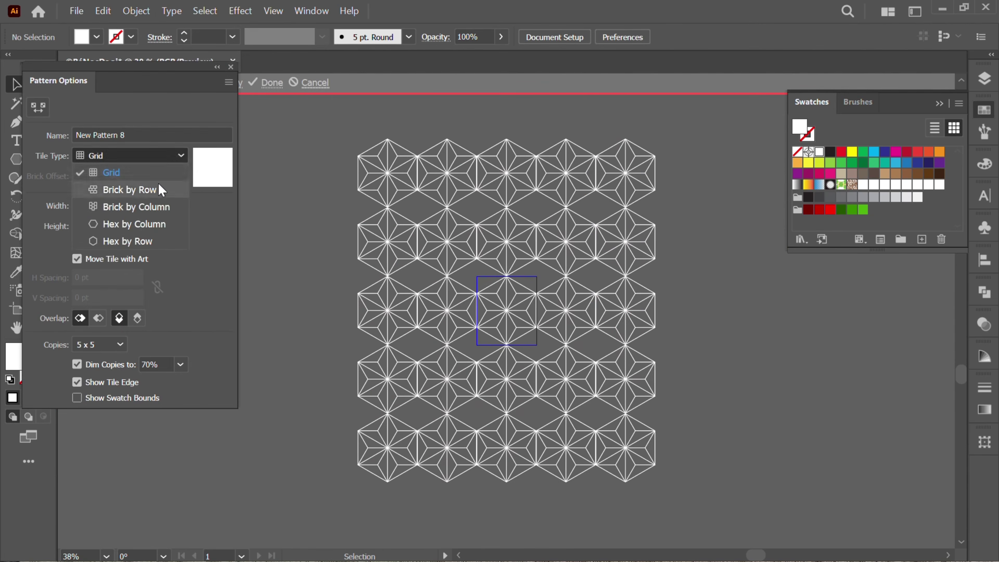
pyautogui.click(114, 187)
# Set the star pattern's tile height to 118 pt
pyautogui.click(129, 226)
pyautogui.hotkey('ctrl', 'a')
pyautogui.write('119')
pyautogui.press('Return')
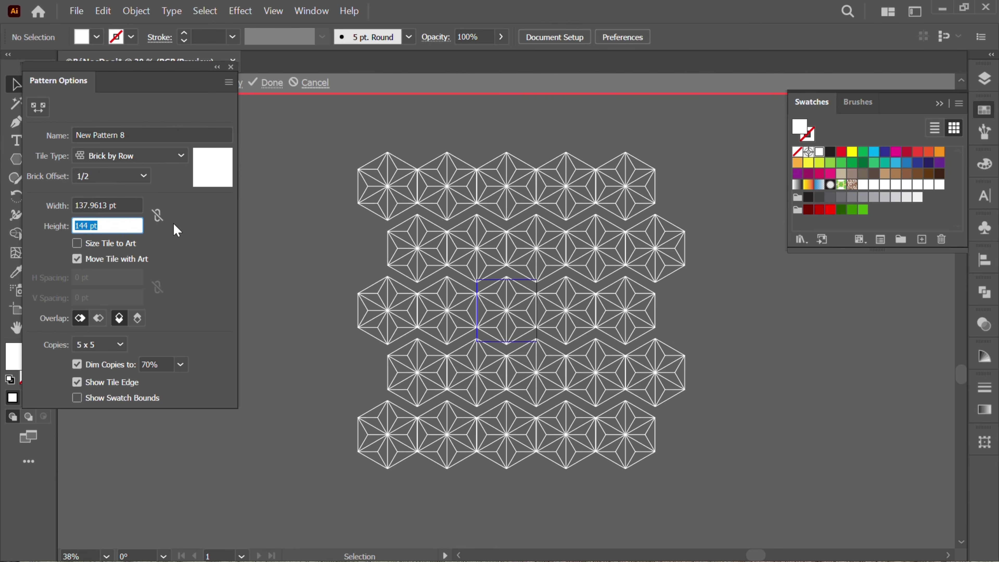
pyautogui.press('Down')
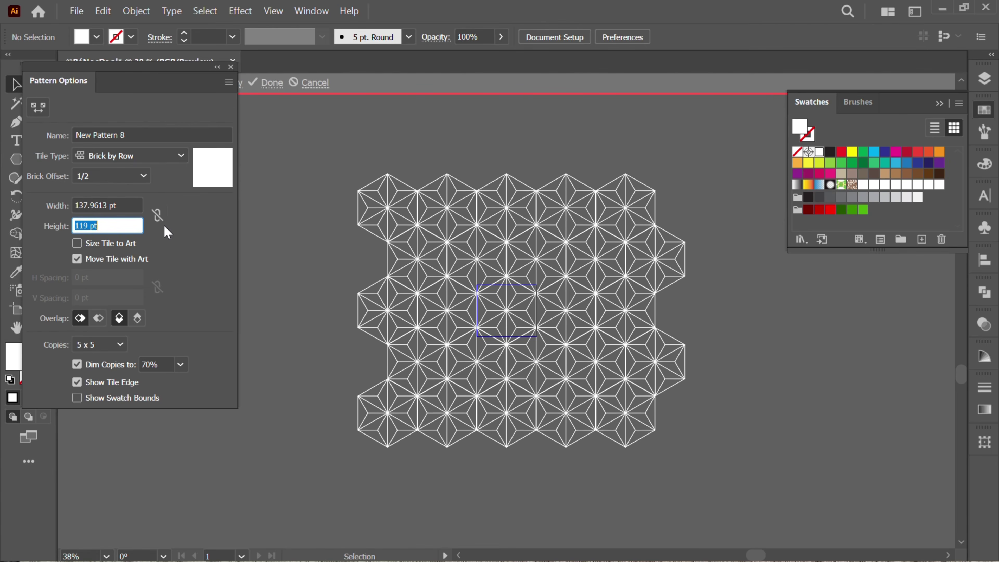
# Set the star pattern's tile width to 137 pt
pyautogui.click(125, 204)
pyautogui.hotkey('ctrl', 'a')
pyautogui.write('137')
pyautogui.press('Return')
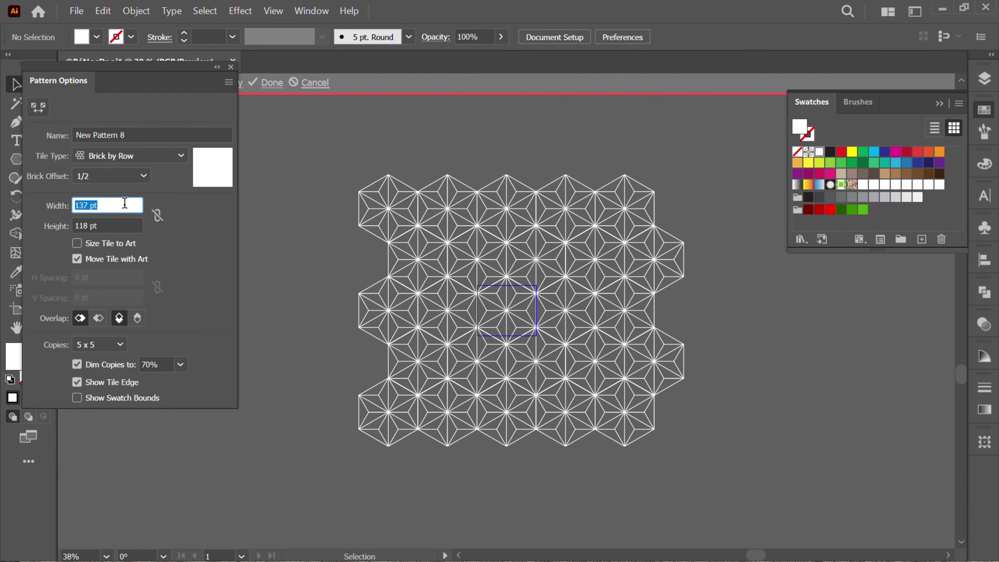
# Finish editing the star pattern and delete its source motif from the artboard
pyautogui.click(267, 82)
pyautogui.moveTo(711, 379); pyautogui.dragTo(665, 328)
pyautogui.press('Delete')
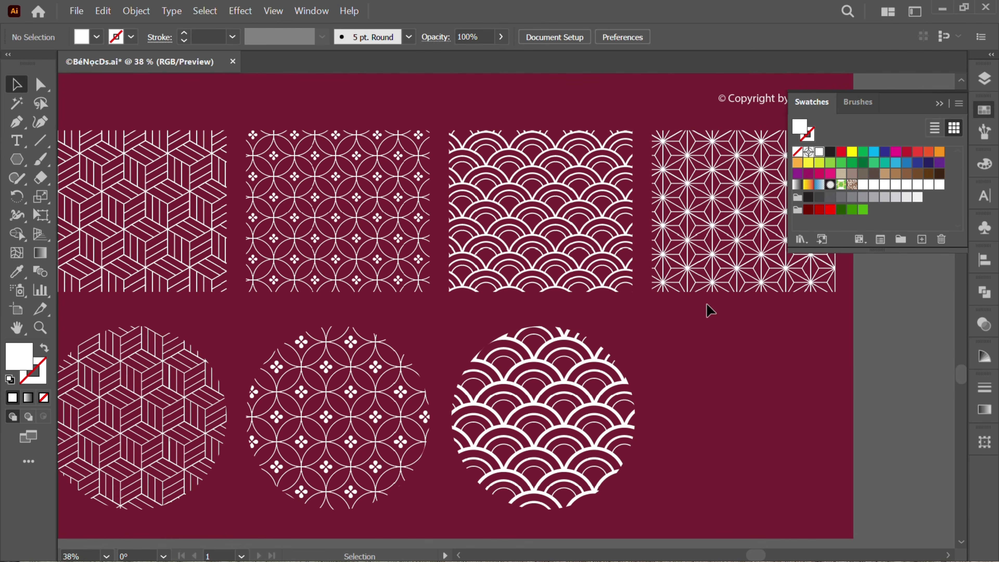
# Draw a circle beneath the fourth pattern square, filled with the new star pattern, and collapse the swatches
pyautogui.moveTo(16, 159); pyautogui.dragTo(82, 196)
pyautogui.moveTo(748, 417); pyautogui.dragTo(840, 326)
pyautogui.press('v')
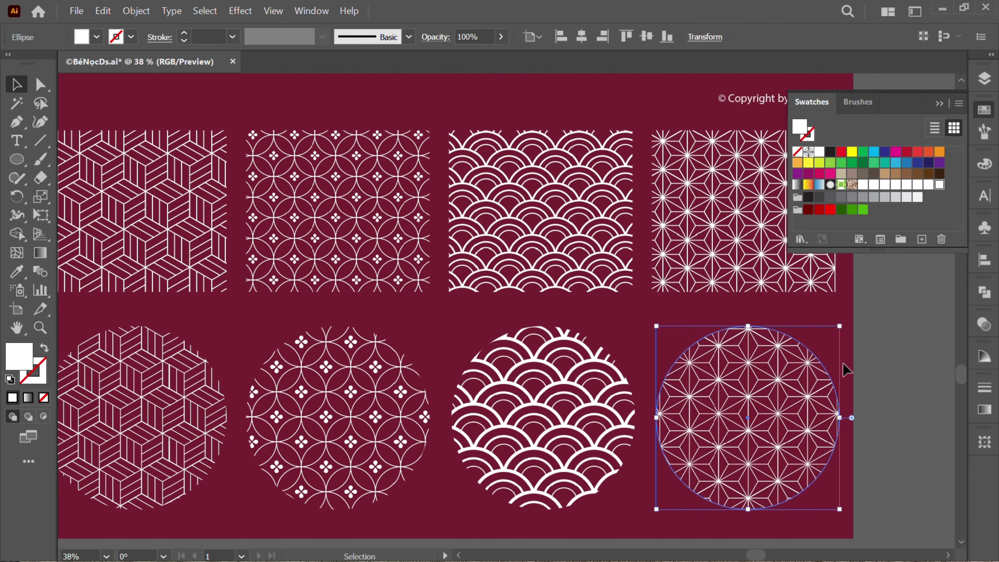
pyautogui.click(855, 368)
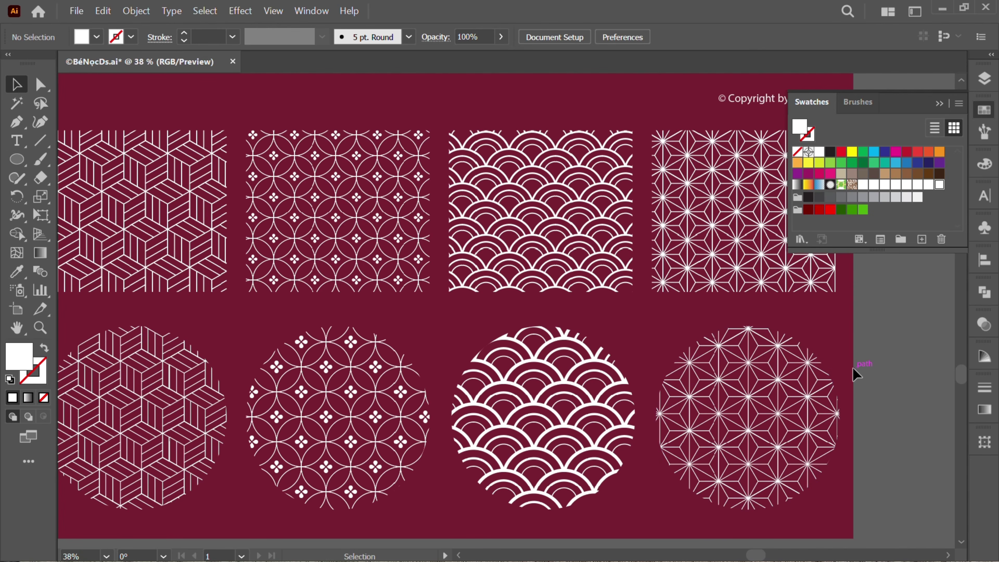
pyautogui.click(938, 104)
pyautogui.moveTo(443, 317); pyautogui.dragTo(501, 321)
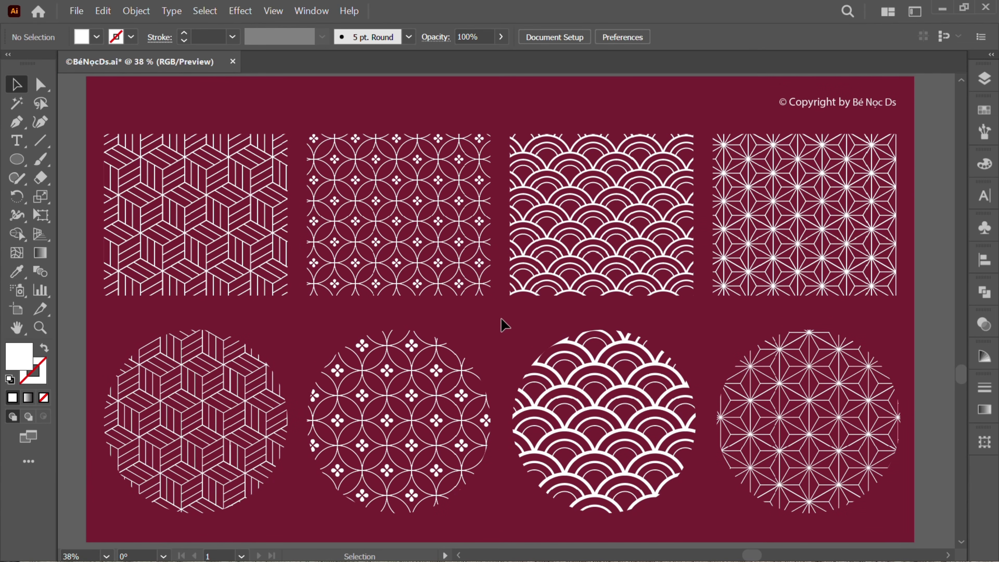